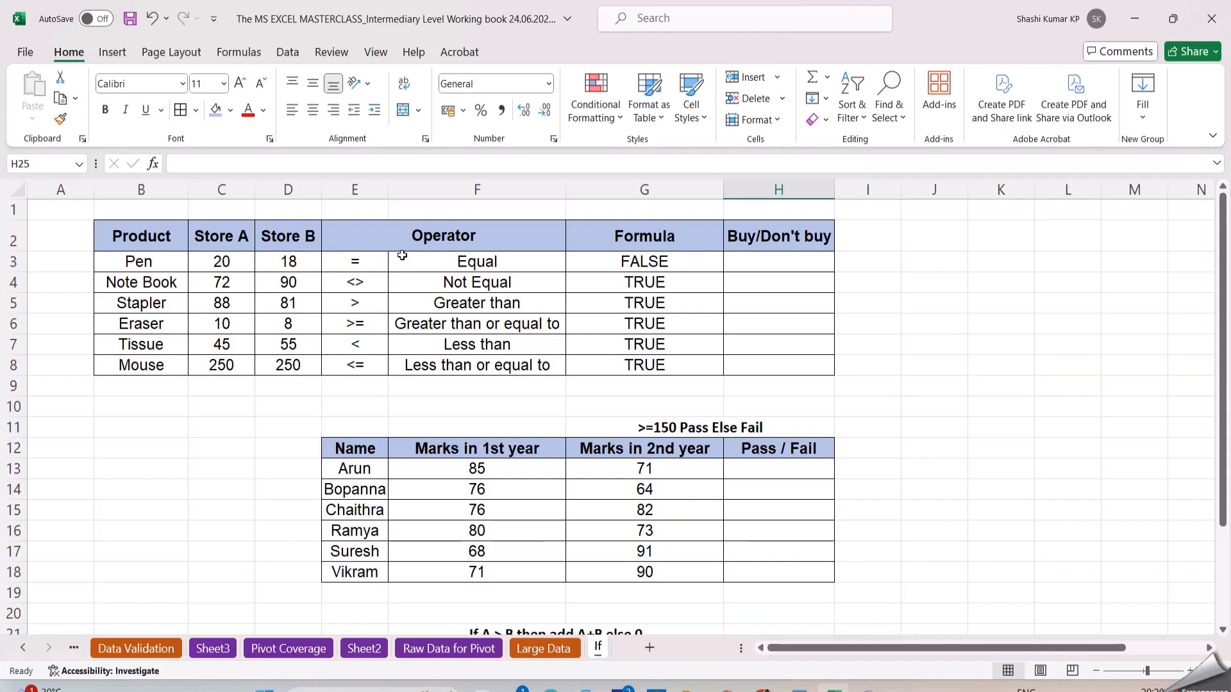
Examine the Operator columns and the Formula column of the product comparison table
left_click_drag(368, 231, 449, 365)
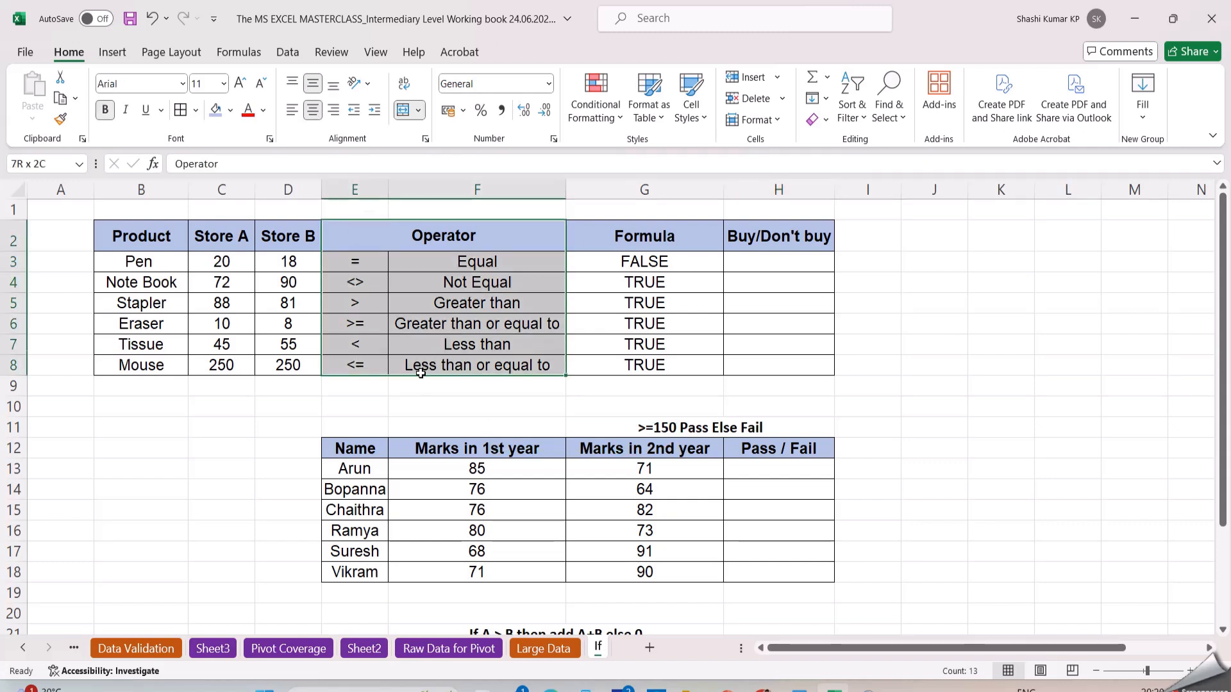
left_click(943, 343)
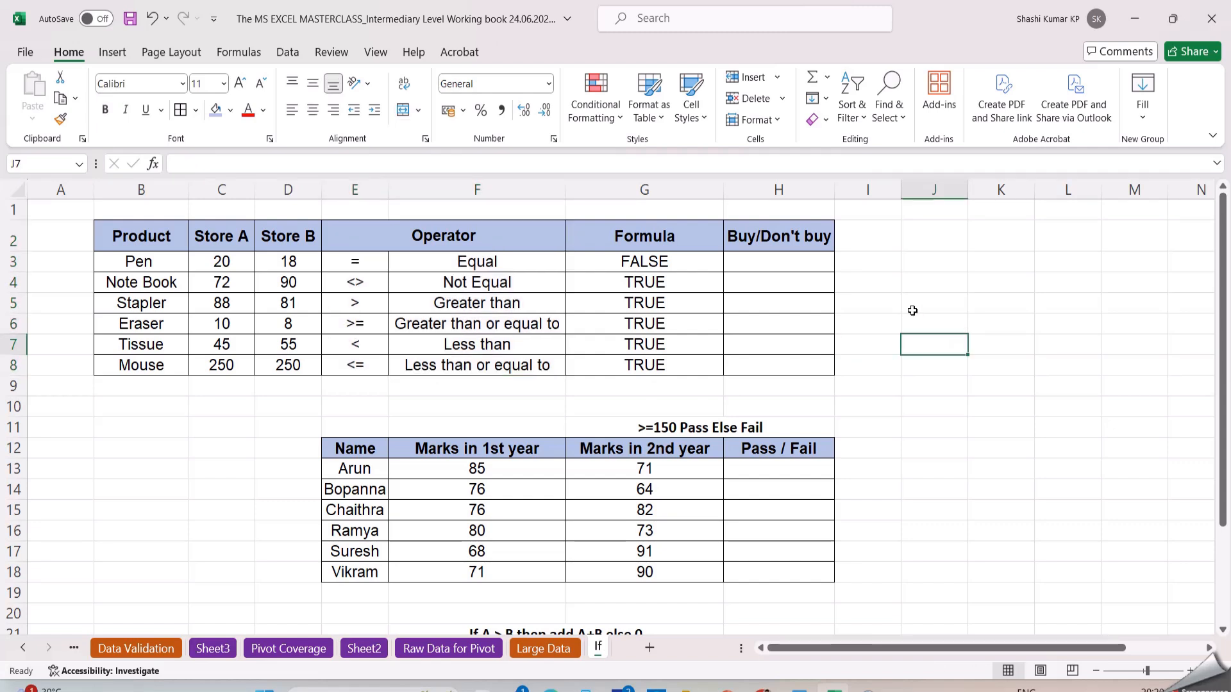
left_click_drag(368, 242, 449, 365)
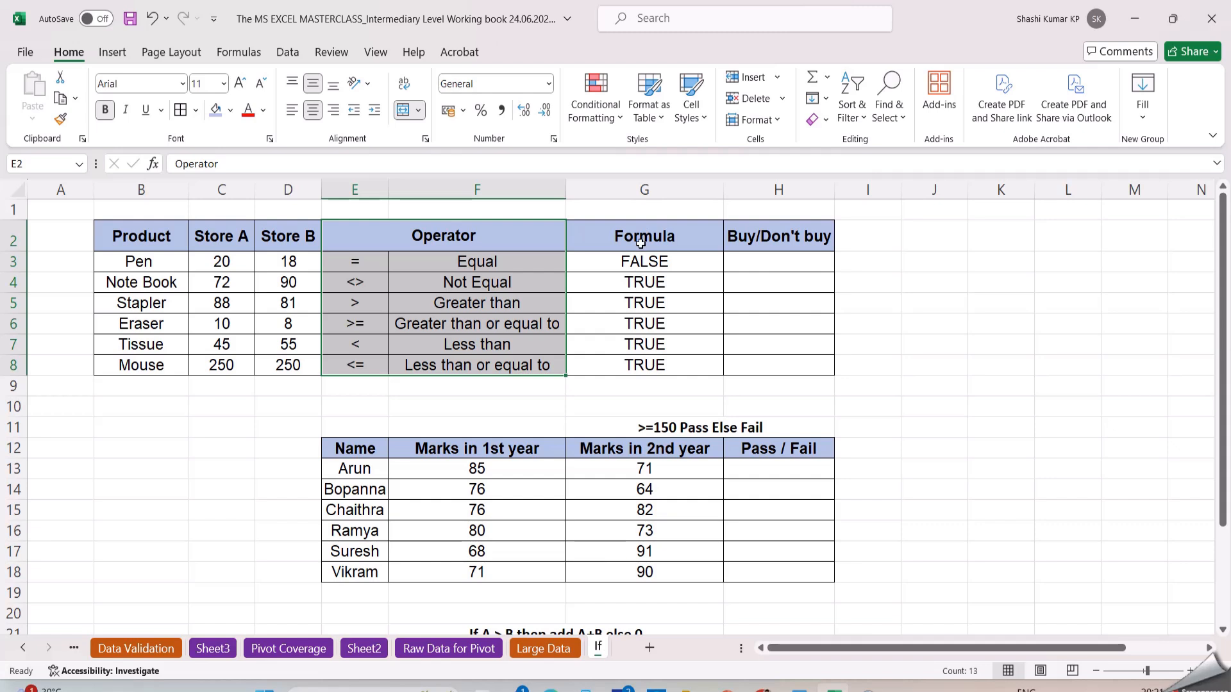
left_click_drag(646, 234, 643, 360)
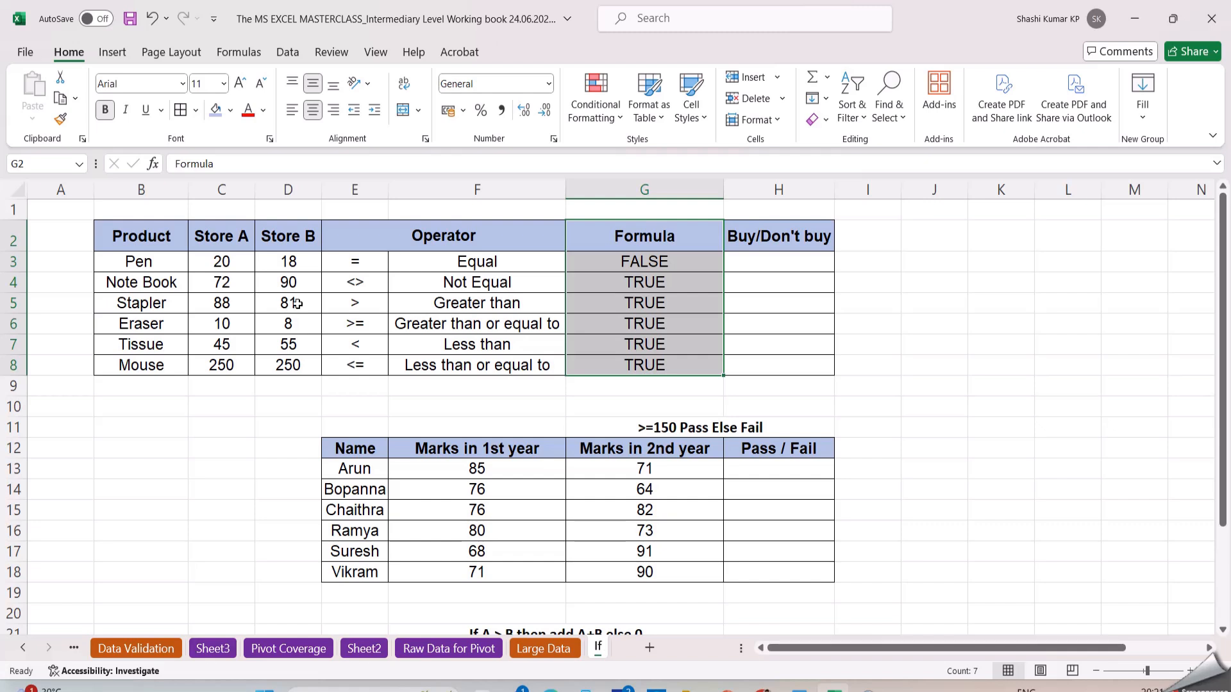
Start an IF formula in cell H3 for the Pen with the logical test C3=D3
left_click(760, 263)
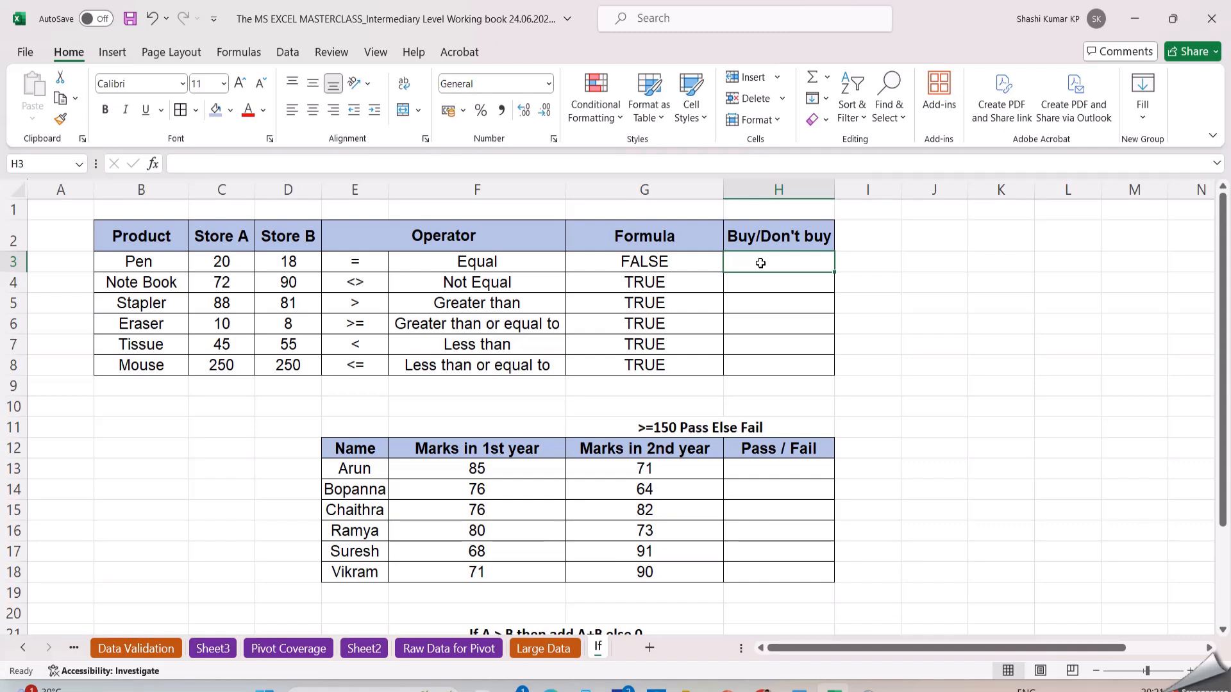
type("=")
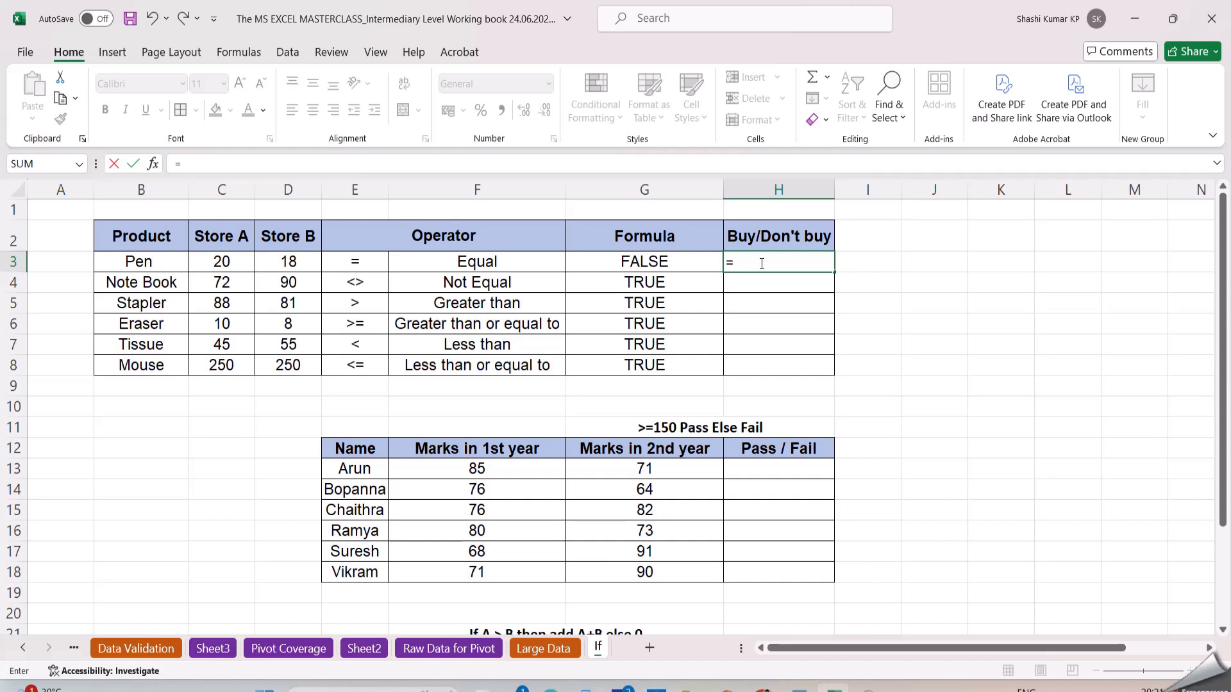
type("if")
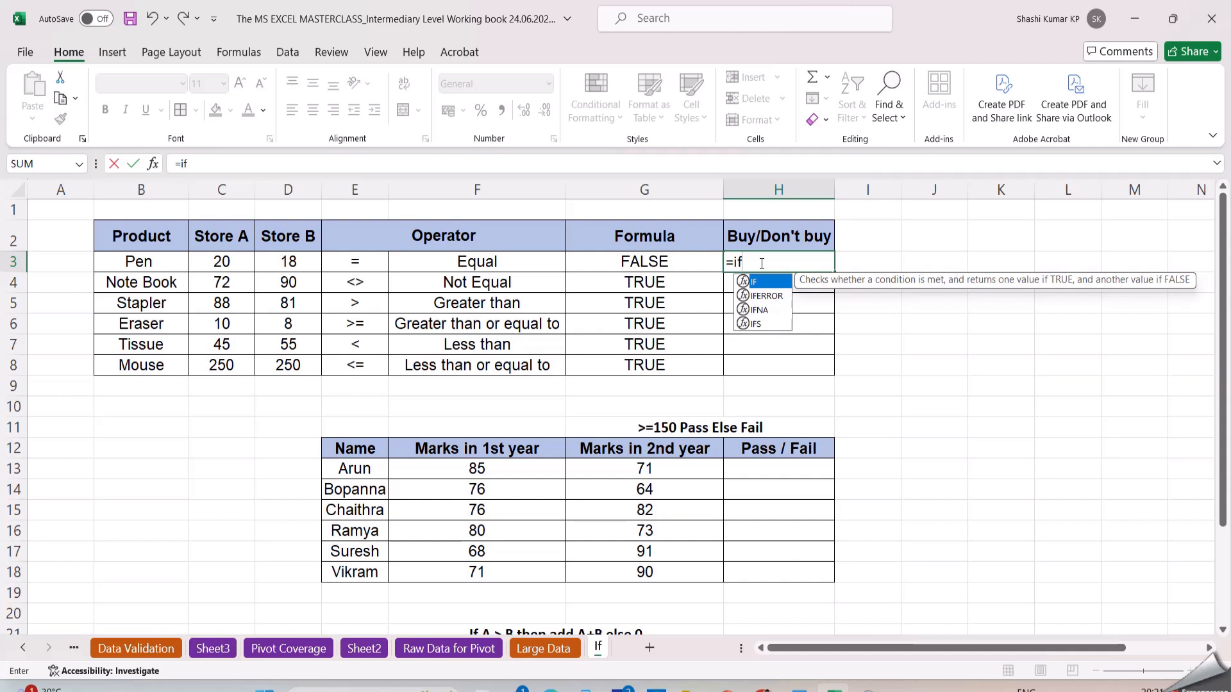
key("Tab")
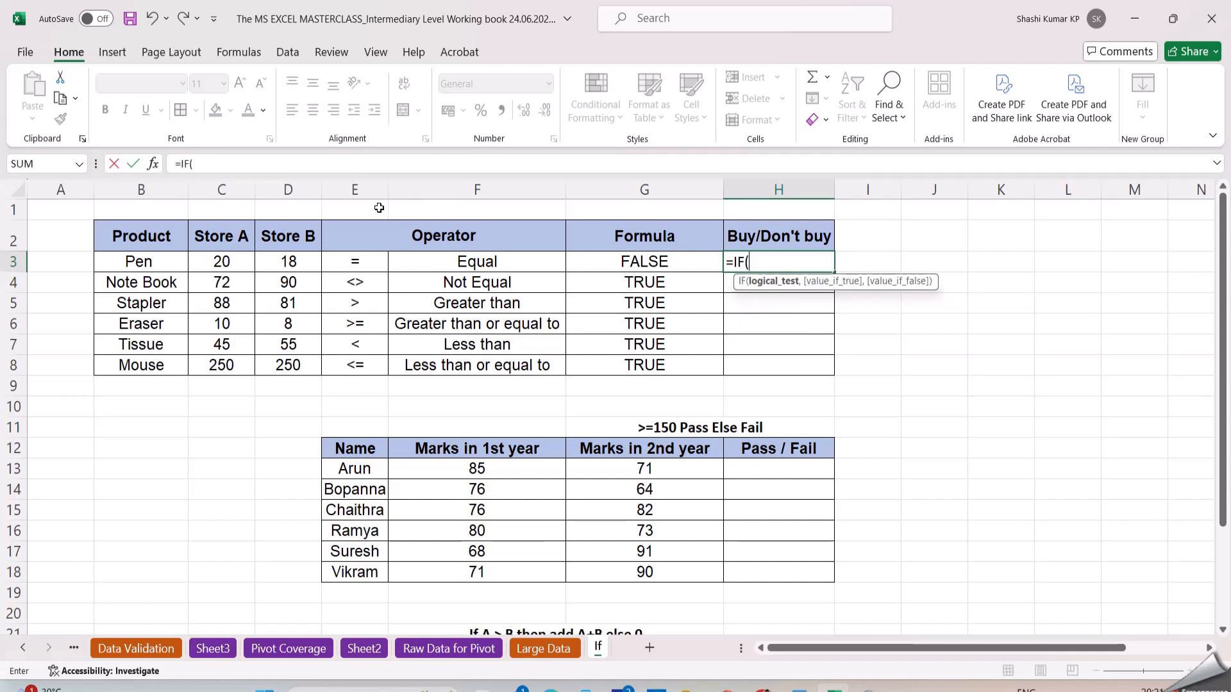
left_click(226, 257)
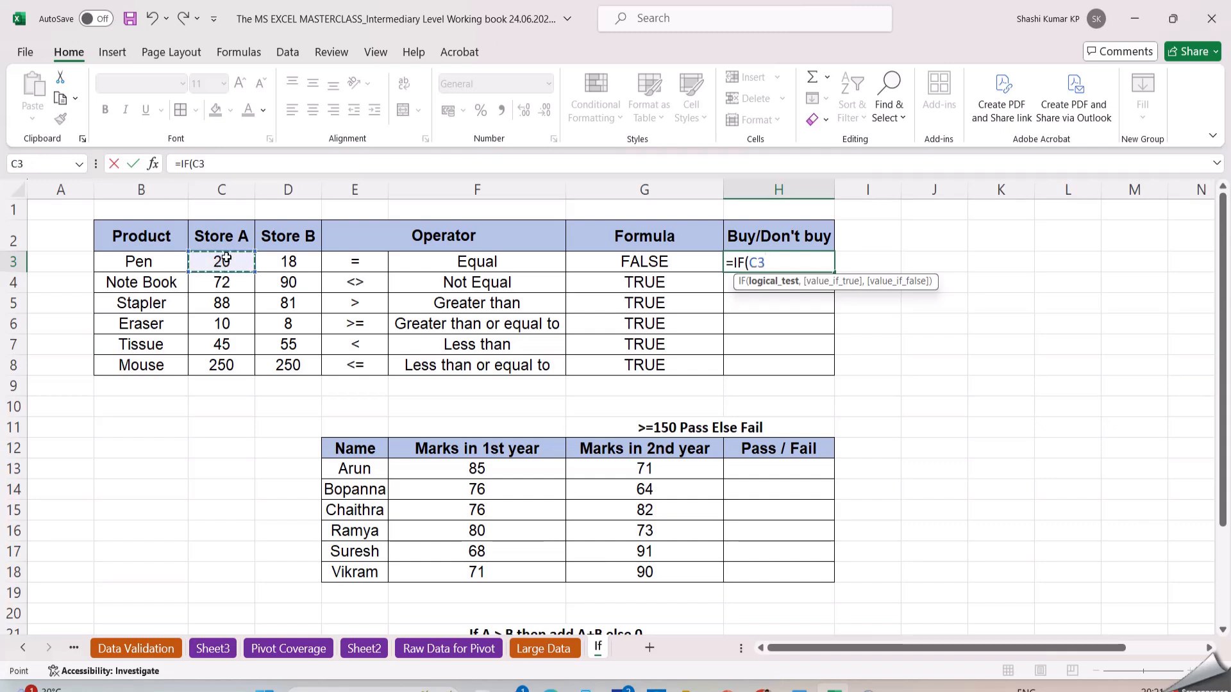
type("=")
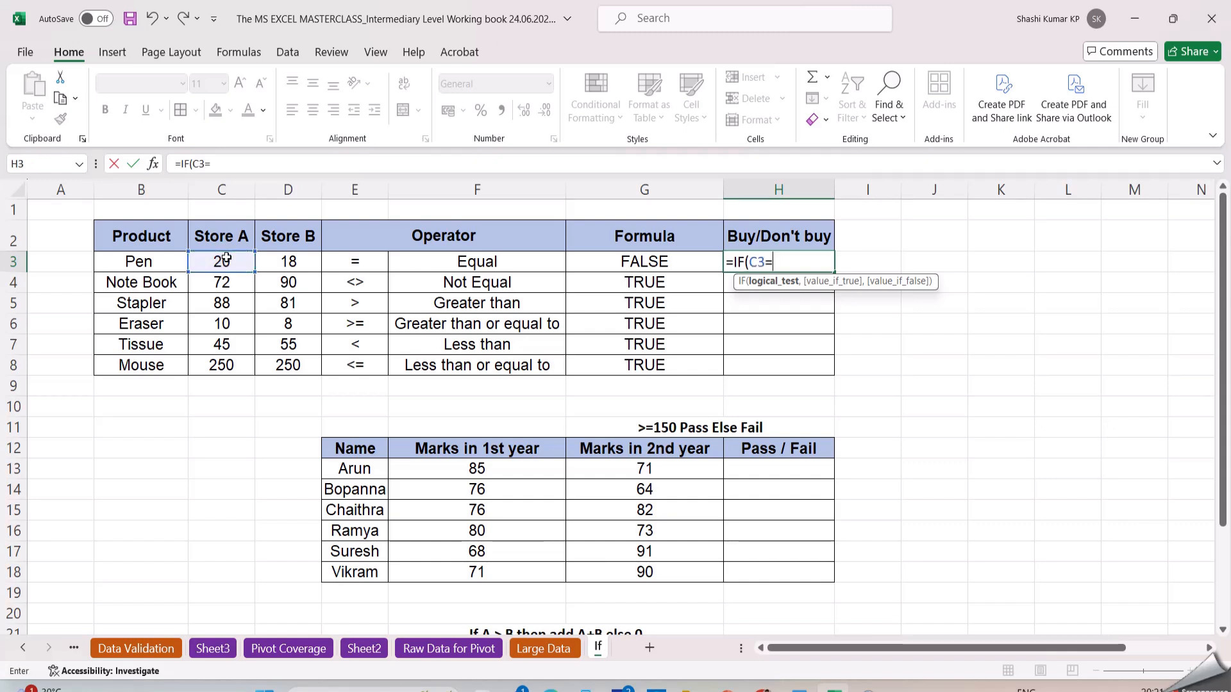
left_click(281, 261)
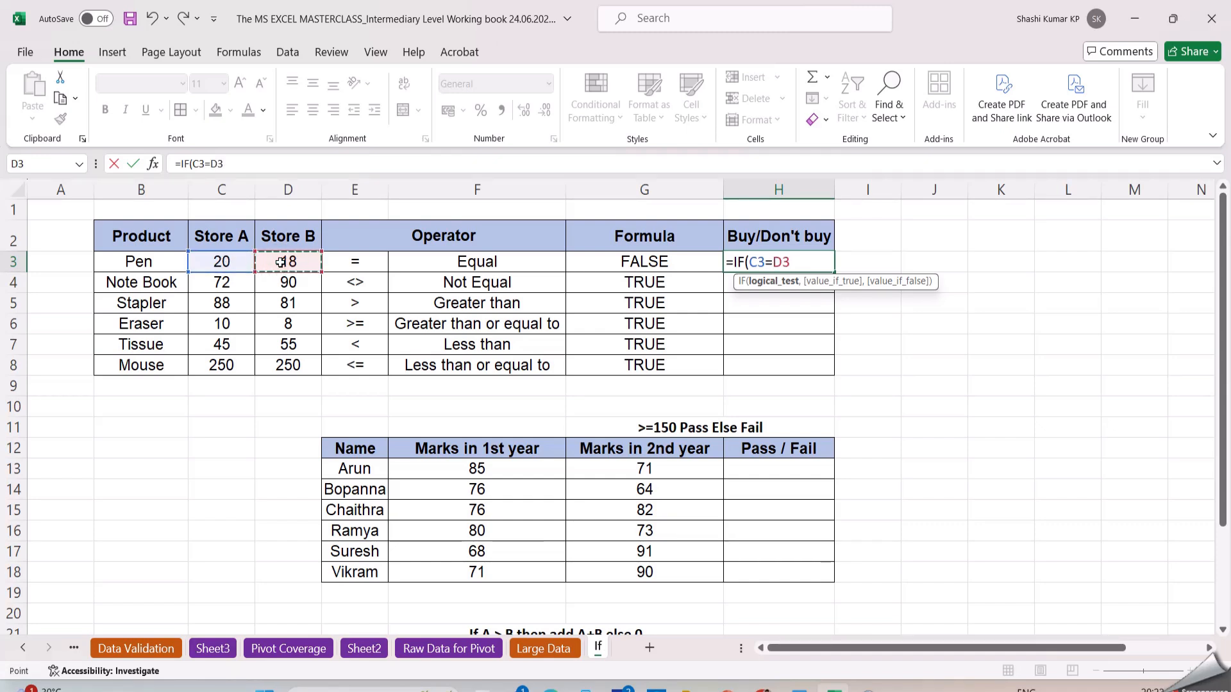
type(",")
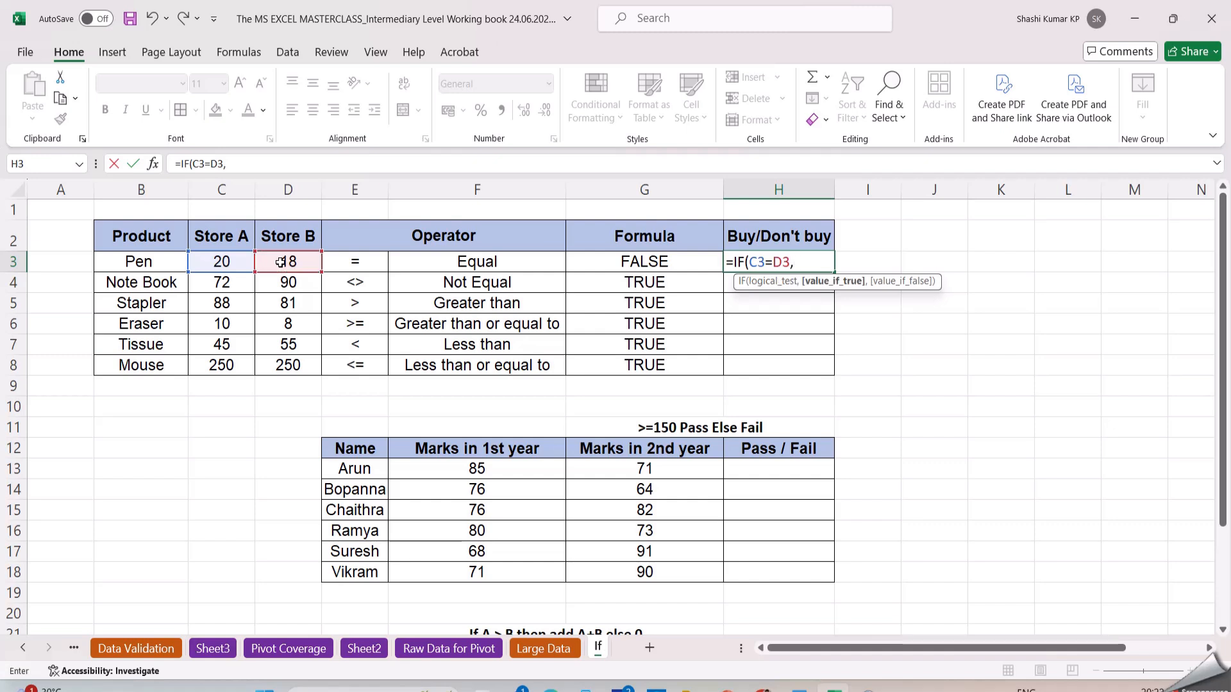
type("\"Pass\"")
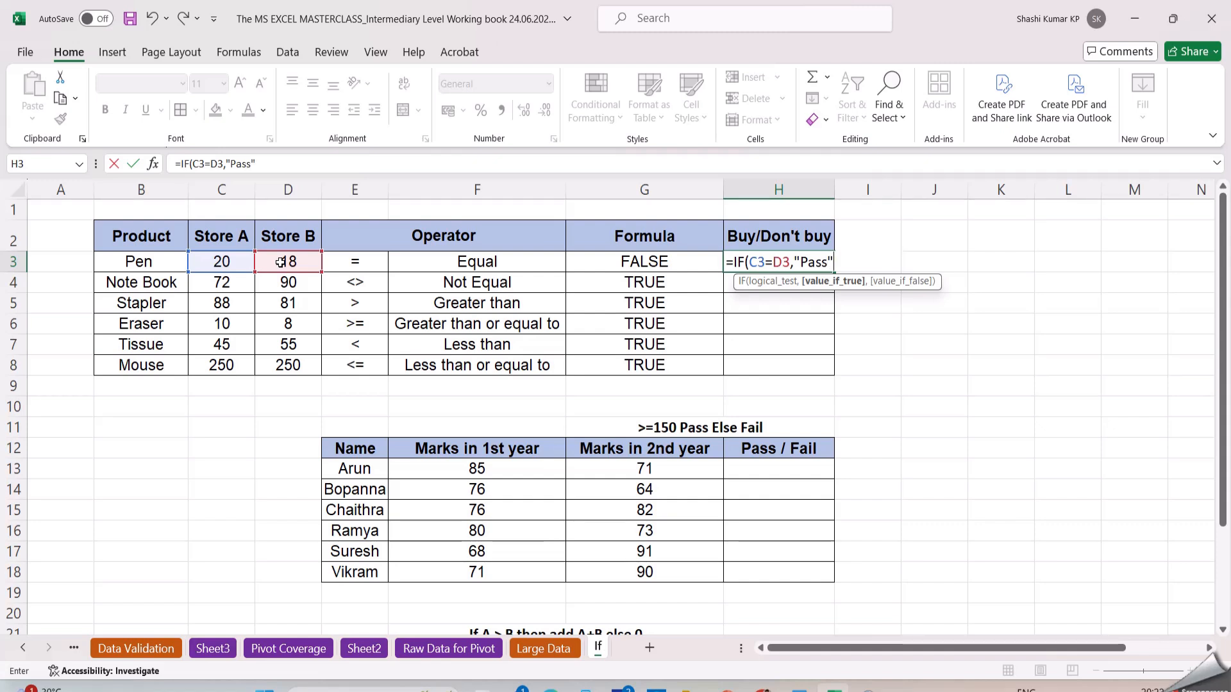
type(",")
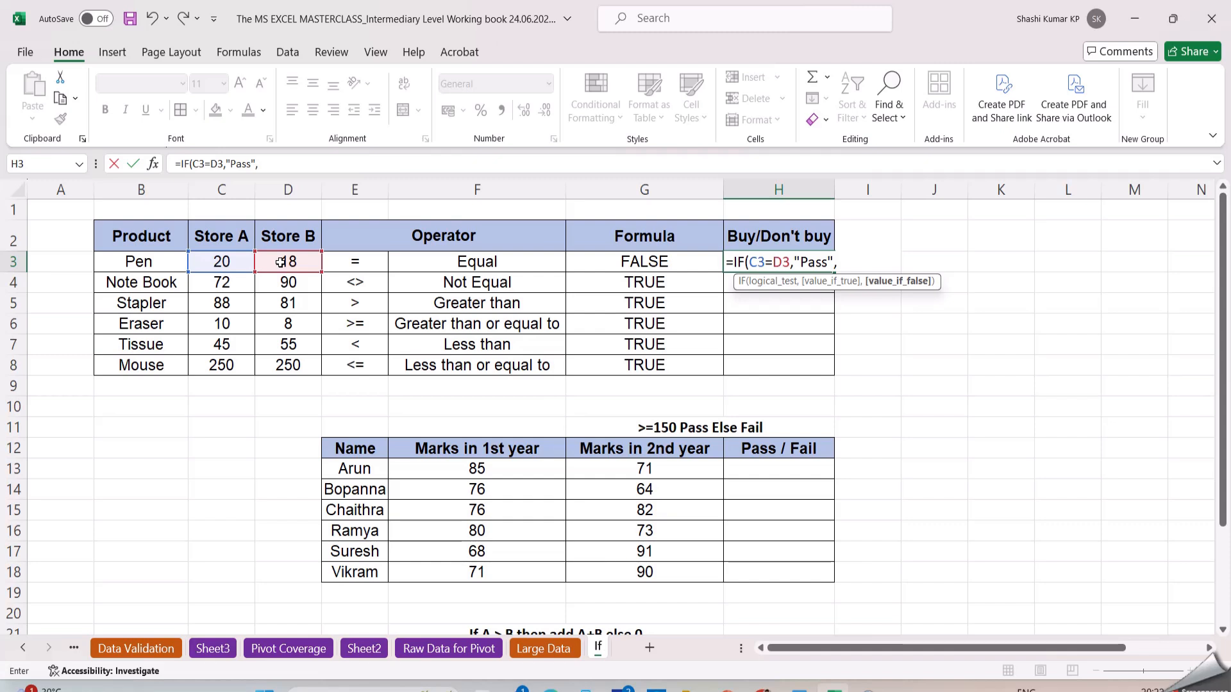
key("BackSpace")
key("BackSpace")
key("BackSpace")
key("BackSpace")
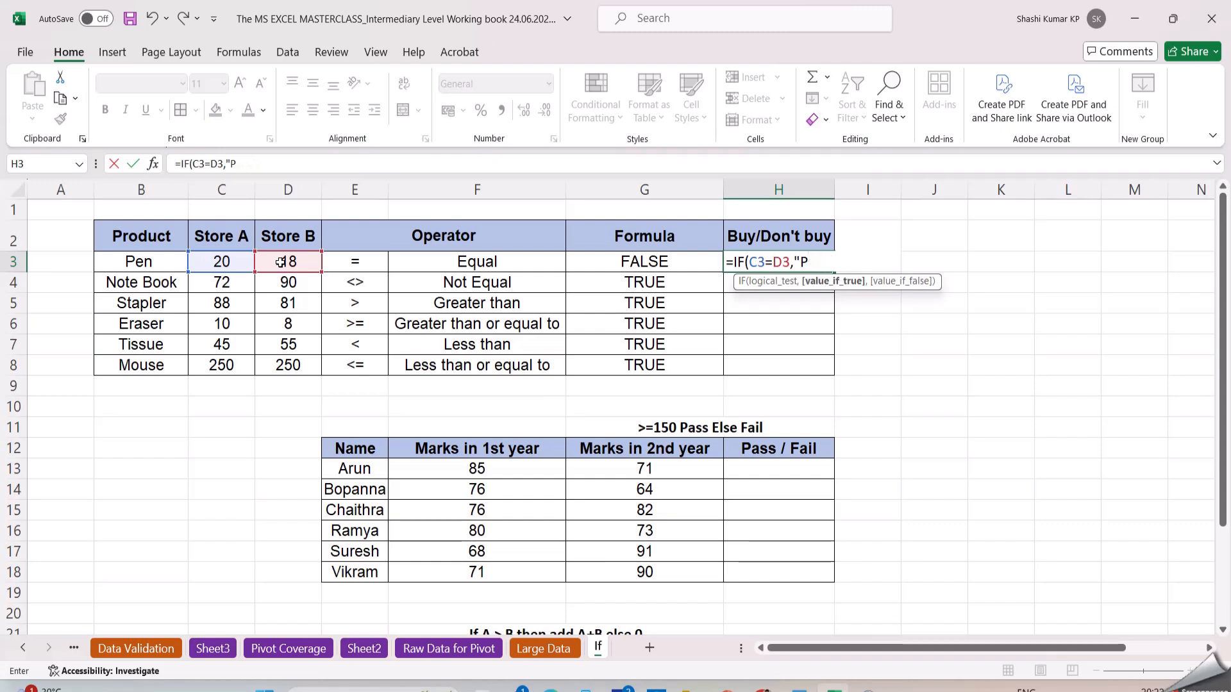
key("BackSpace")
Complete the IF formula in H3 with "Buy" as the true value and "Don't Buy" as the false value
type("\"Buy\",")
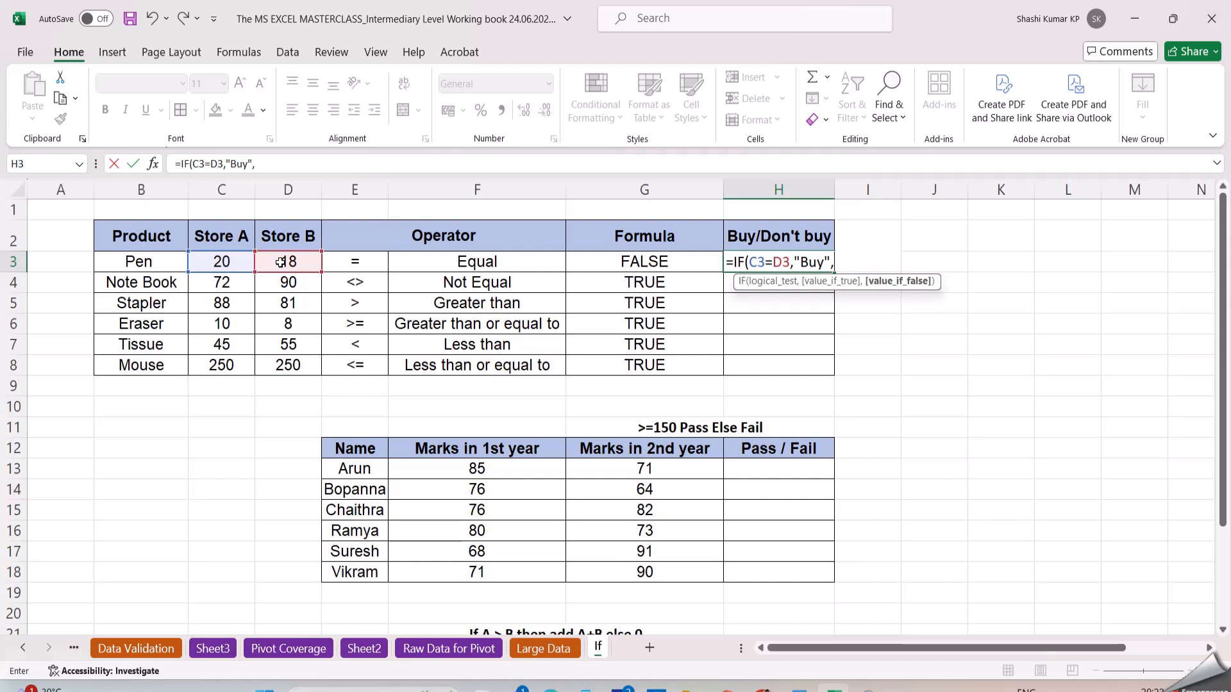
type("\"Don't Bu")
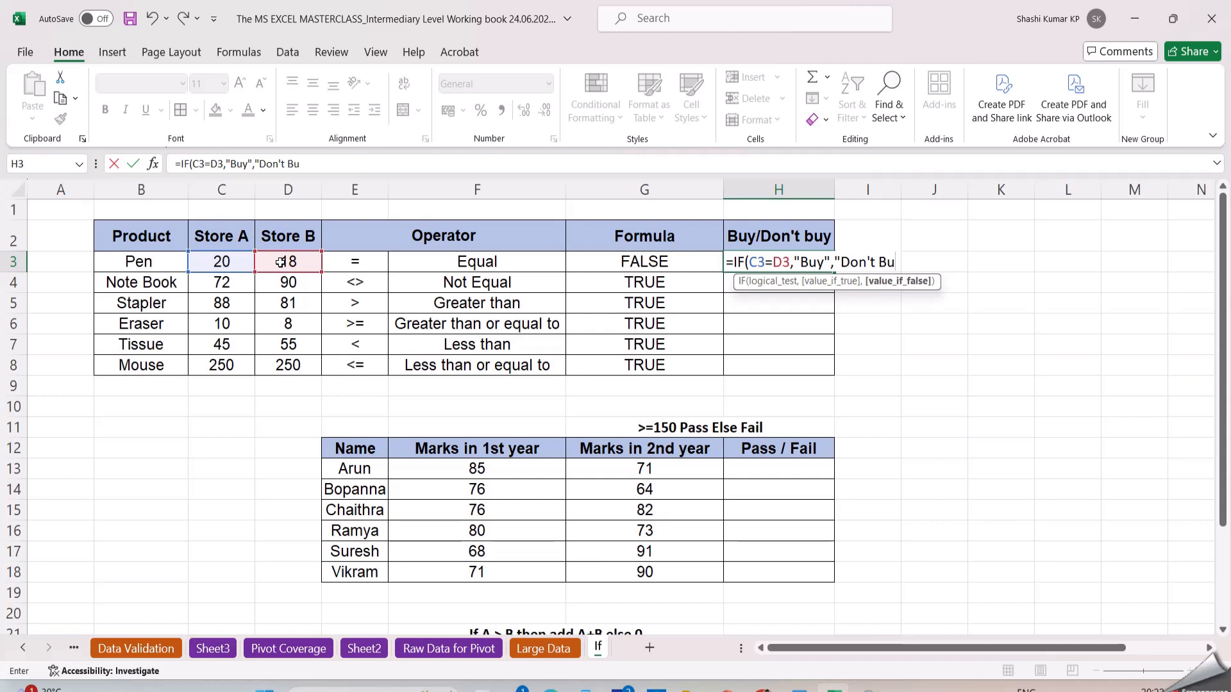
type("y")
key("shift+Left")
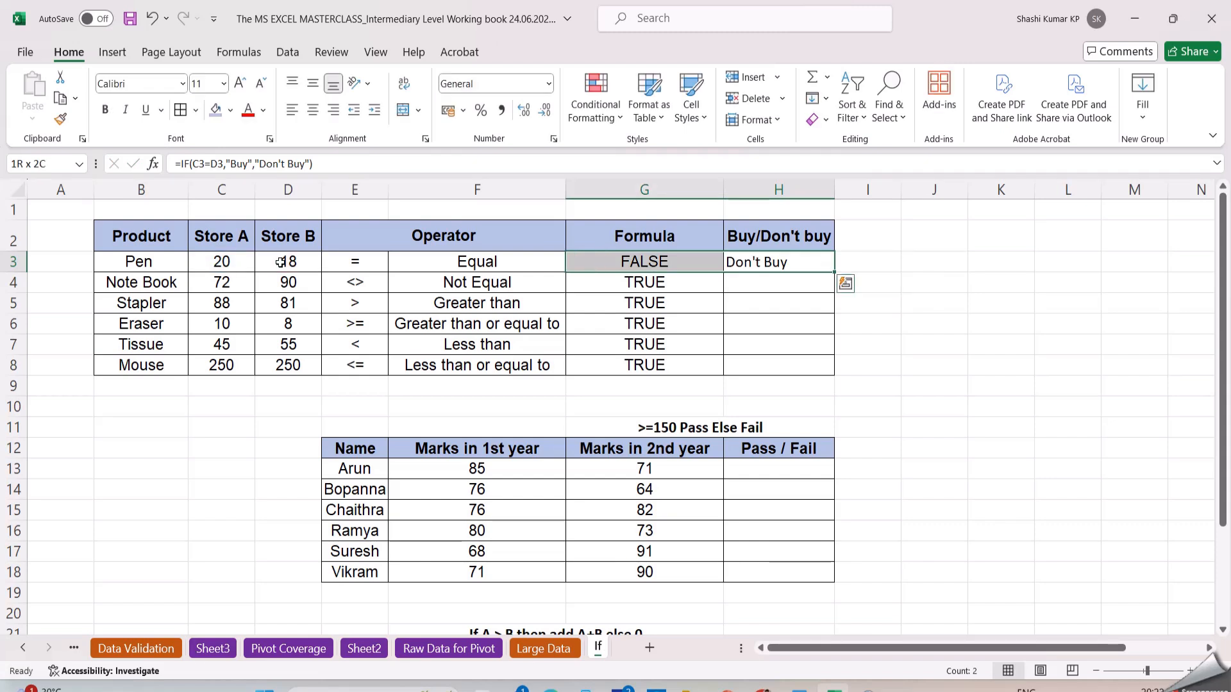
Copy the arguments "Buy","Don't Buy" from the IF formula in H3 for reuse and keep the formula as it is
double_click(806, 258)
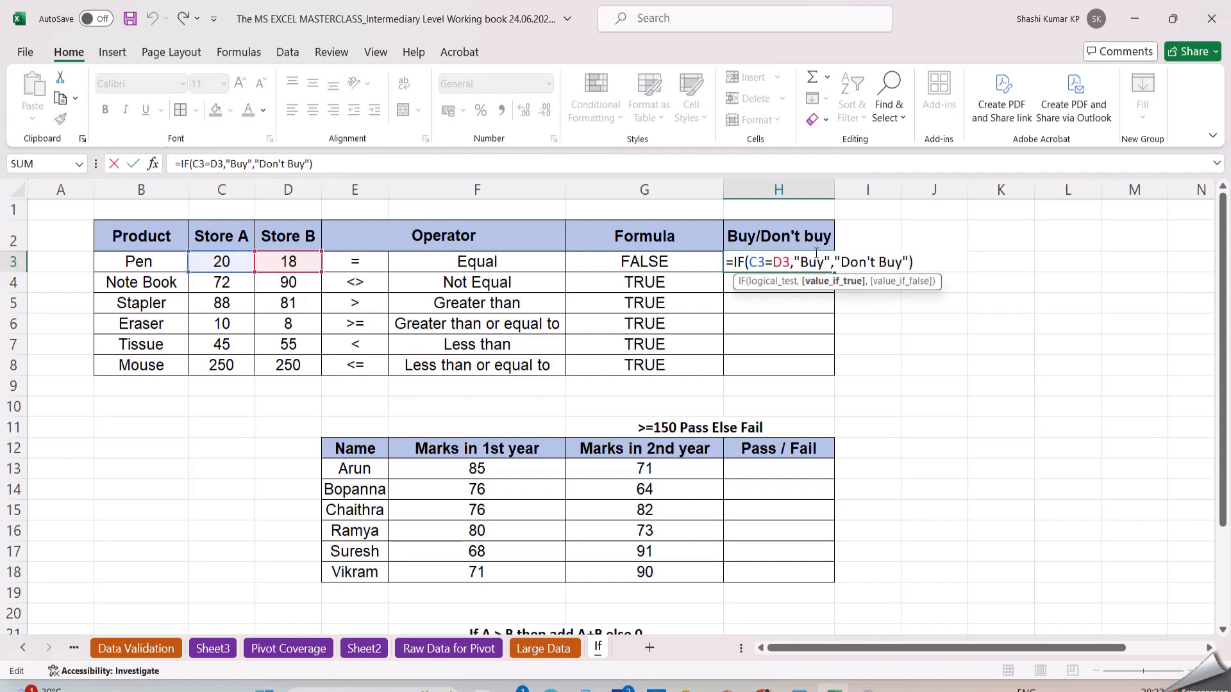
left_click_drag(795, 261, 910, 262)
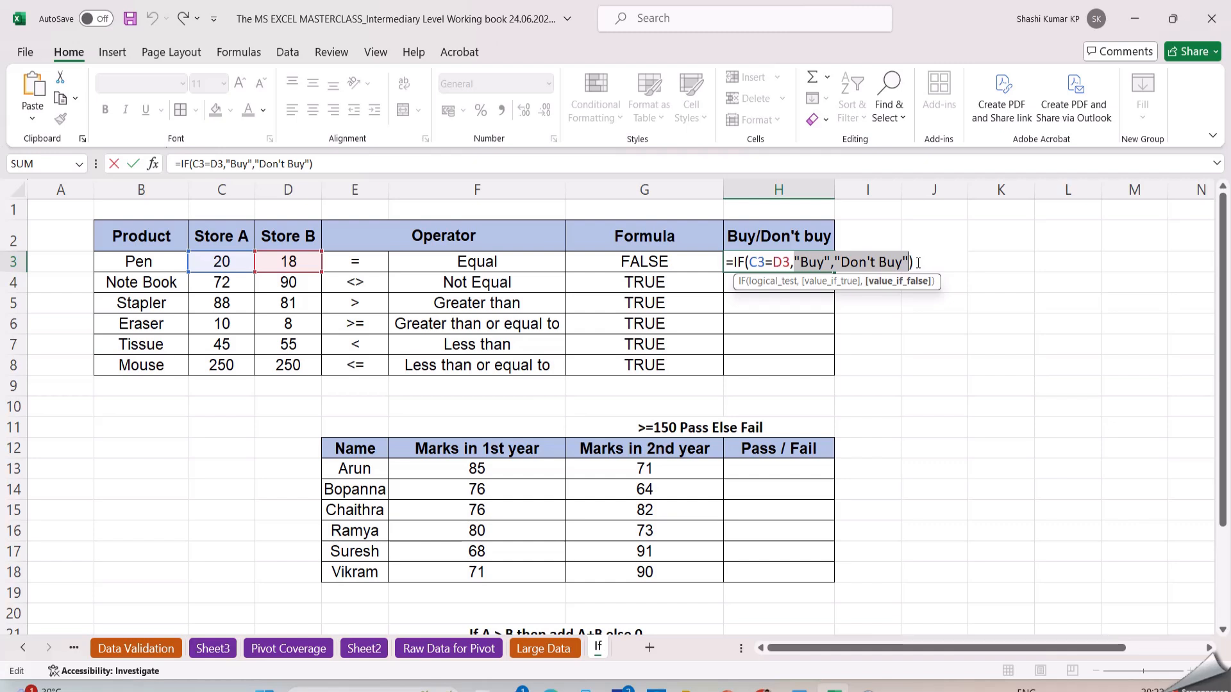
left_click(910, 262)
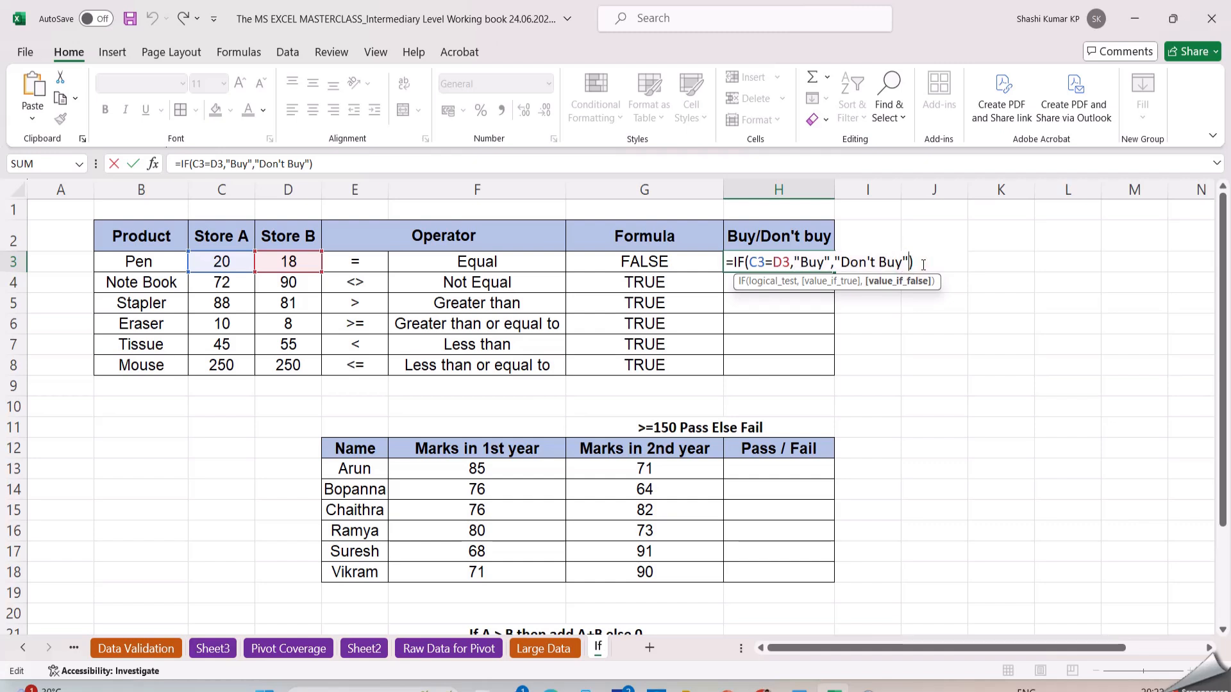
key("Return")
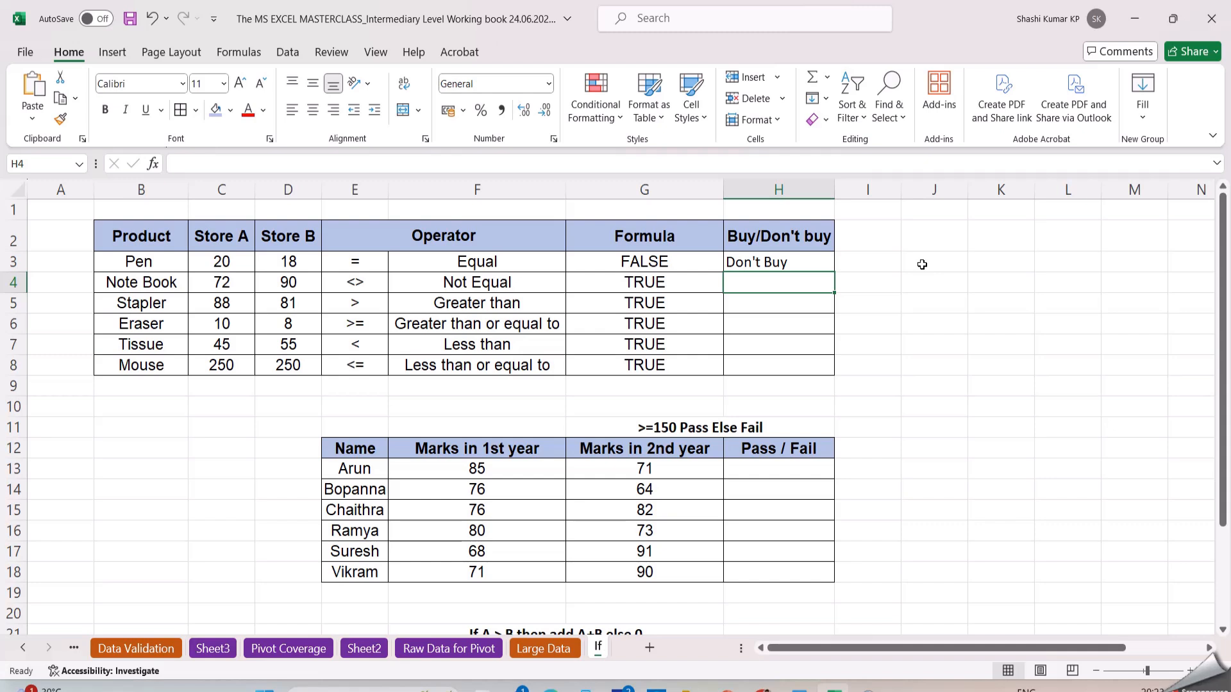
Compare the Pen's result in H3 with its Store A and Store B prices
left_click(793, 259)
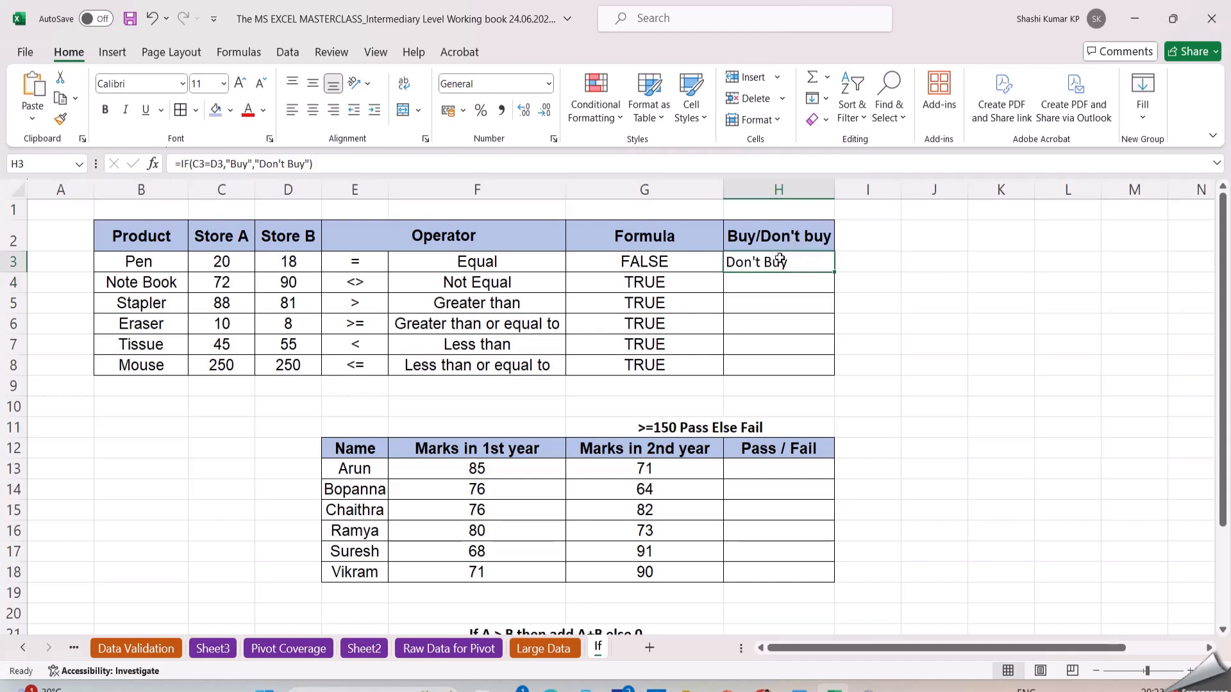
left_click(235, 259)
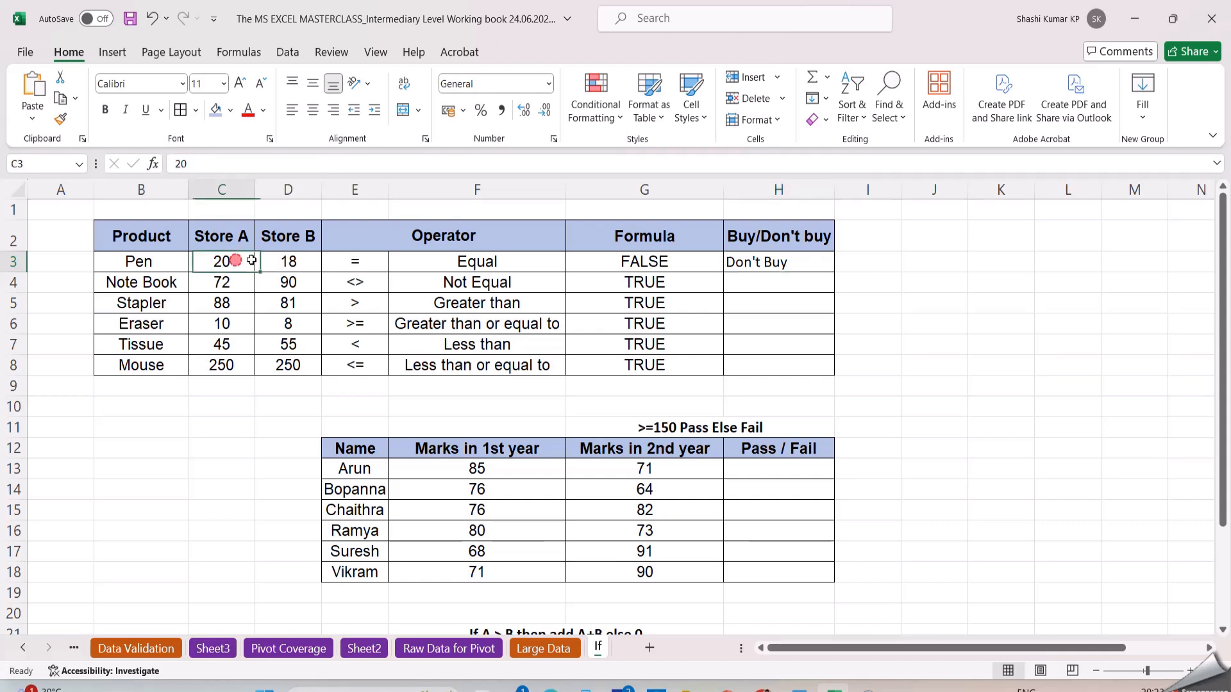
left_click_drag(251, 260, 327, 262)
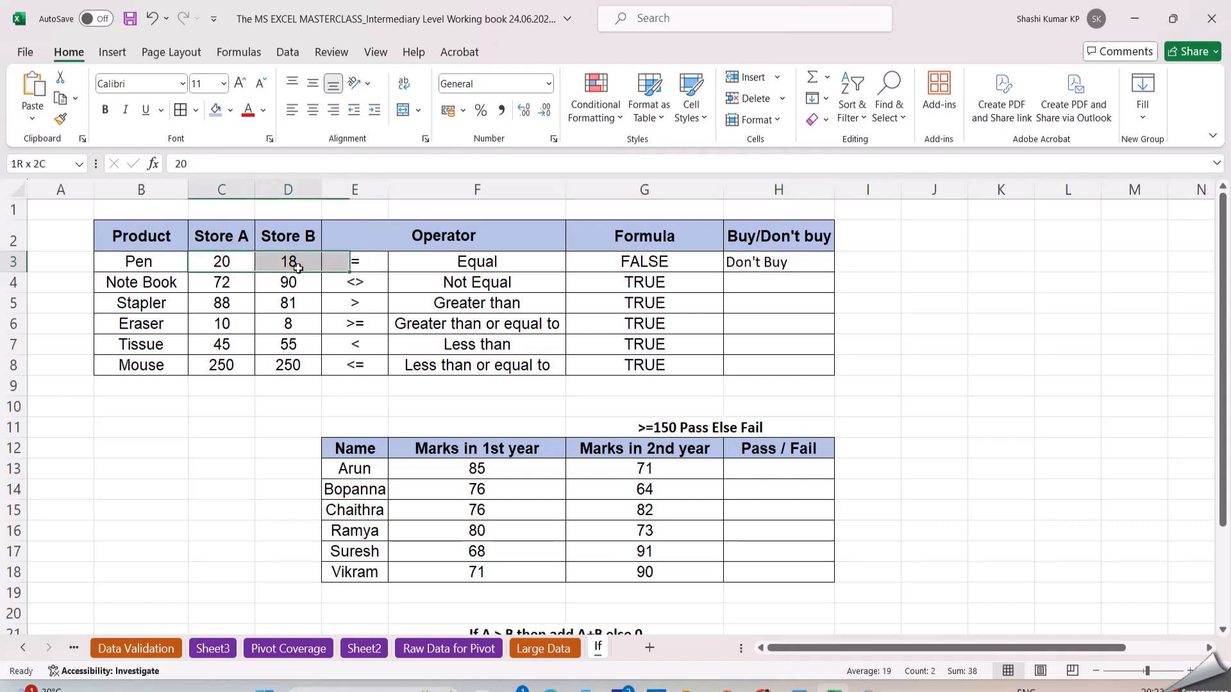
Enter the formula =IF(C4<>D4,"Buy","Don't Buy") in cell H4 for the Note Book
left_click(743, 282)
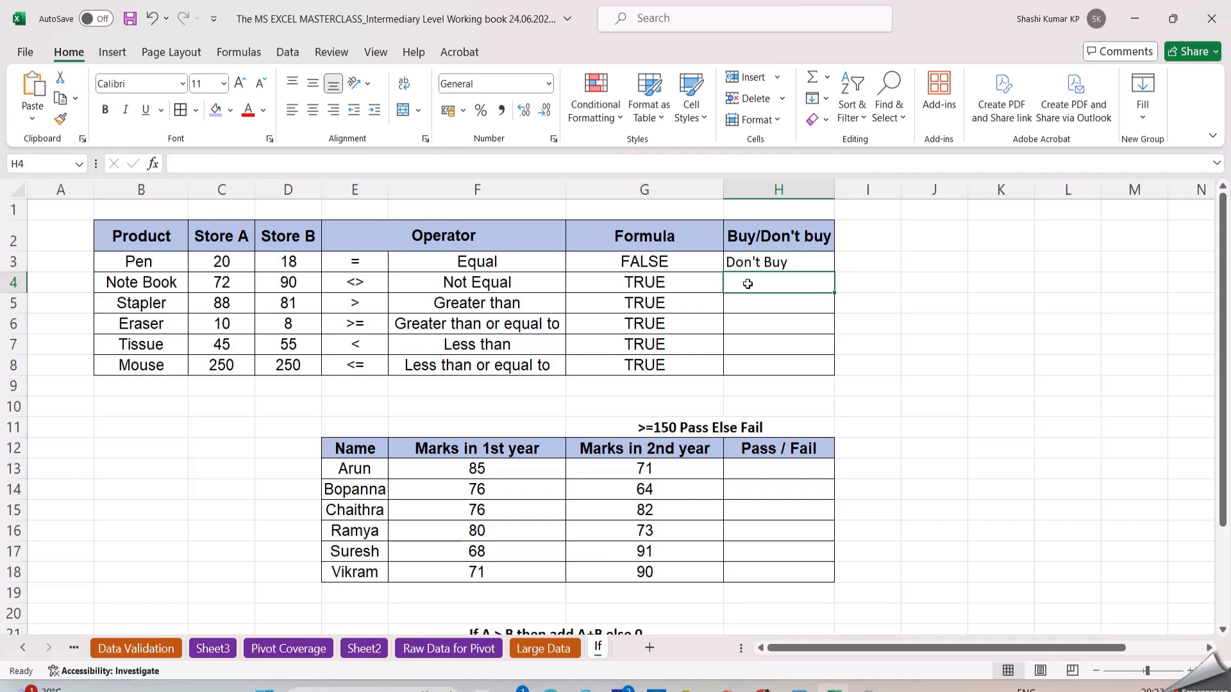
type("=")
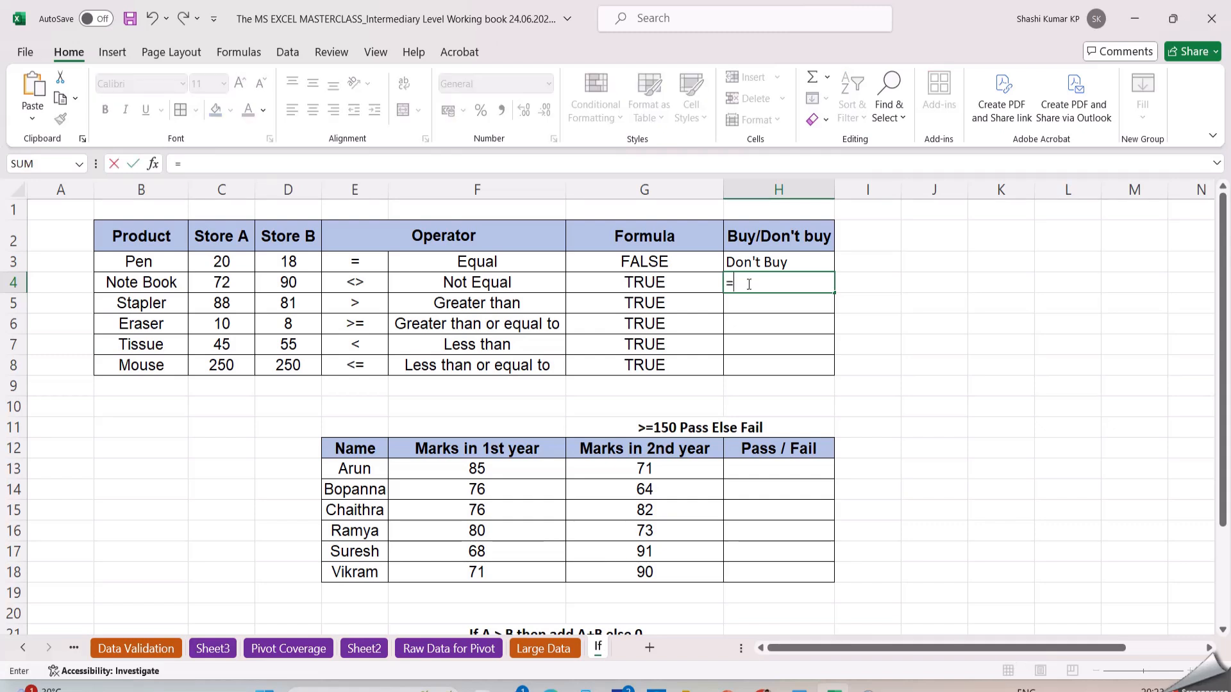
type("i")
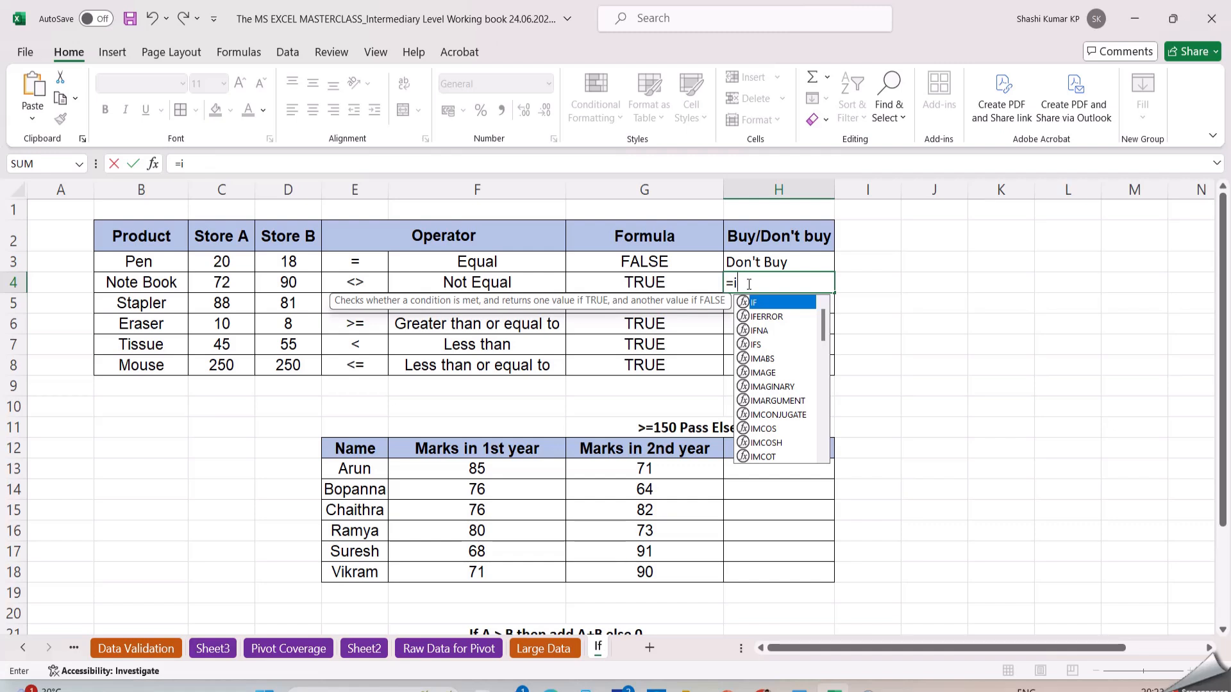
type("f")
key("Tab")
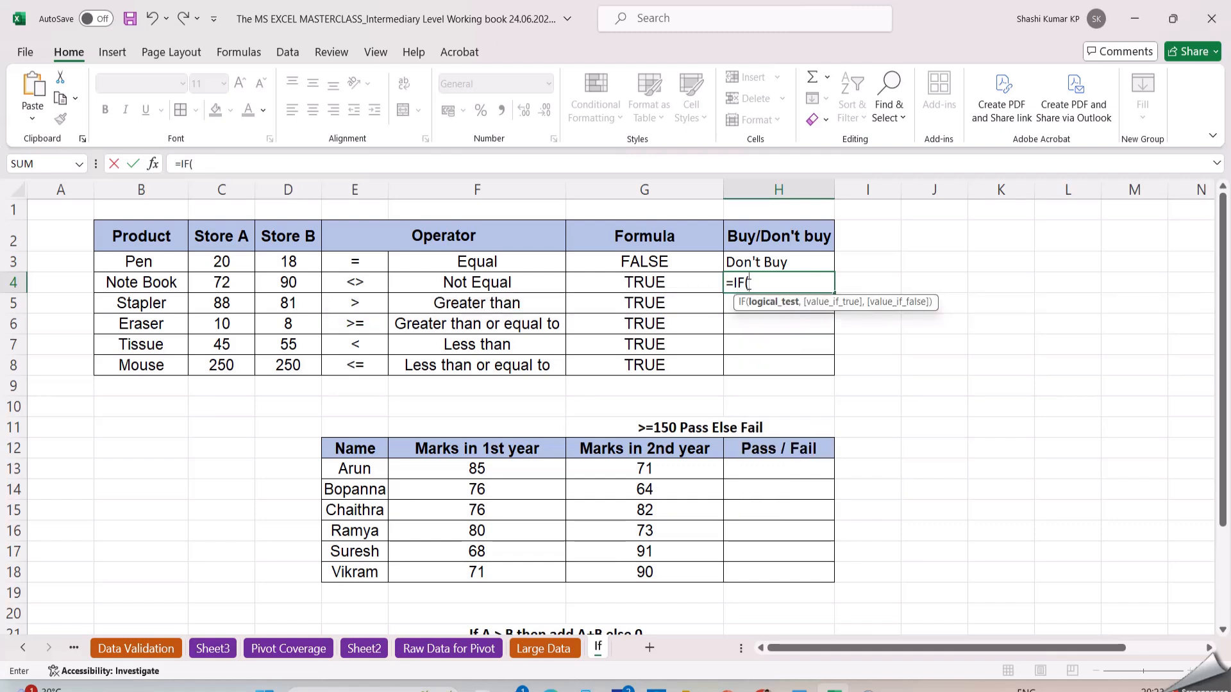
left_click(229, 282)
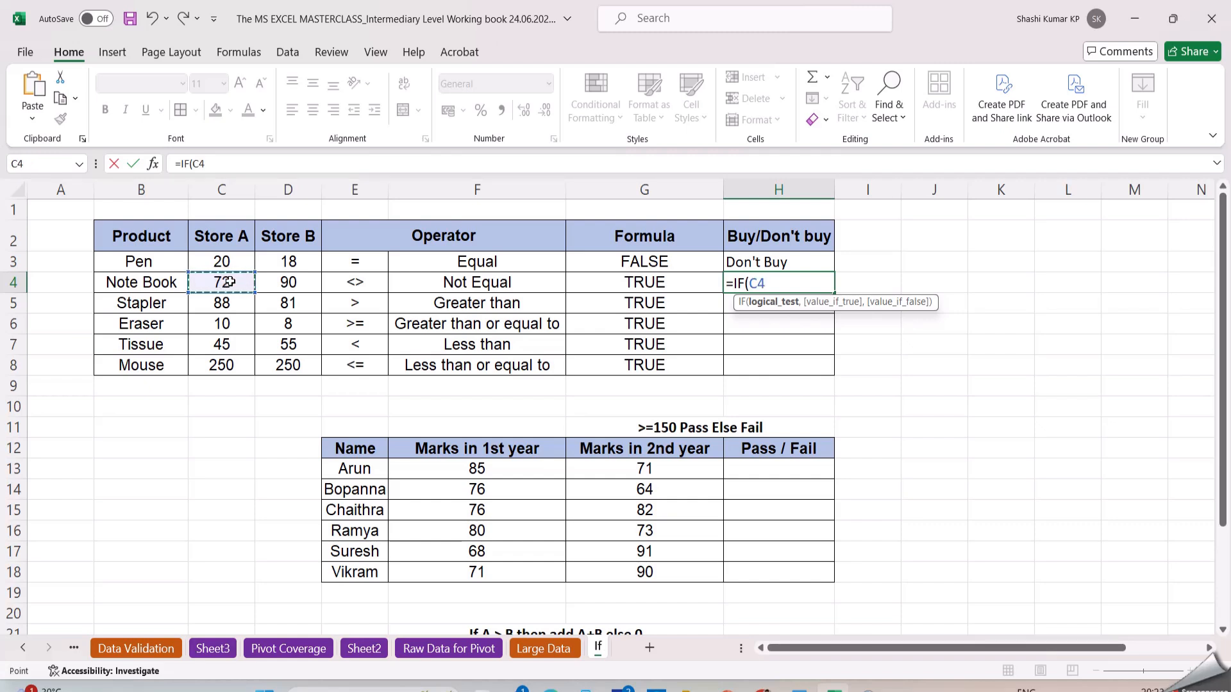
type("<")
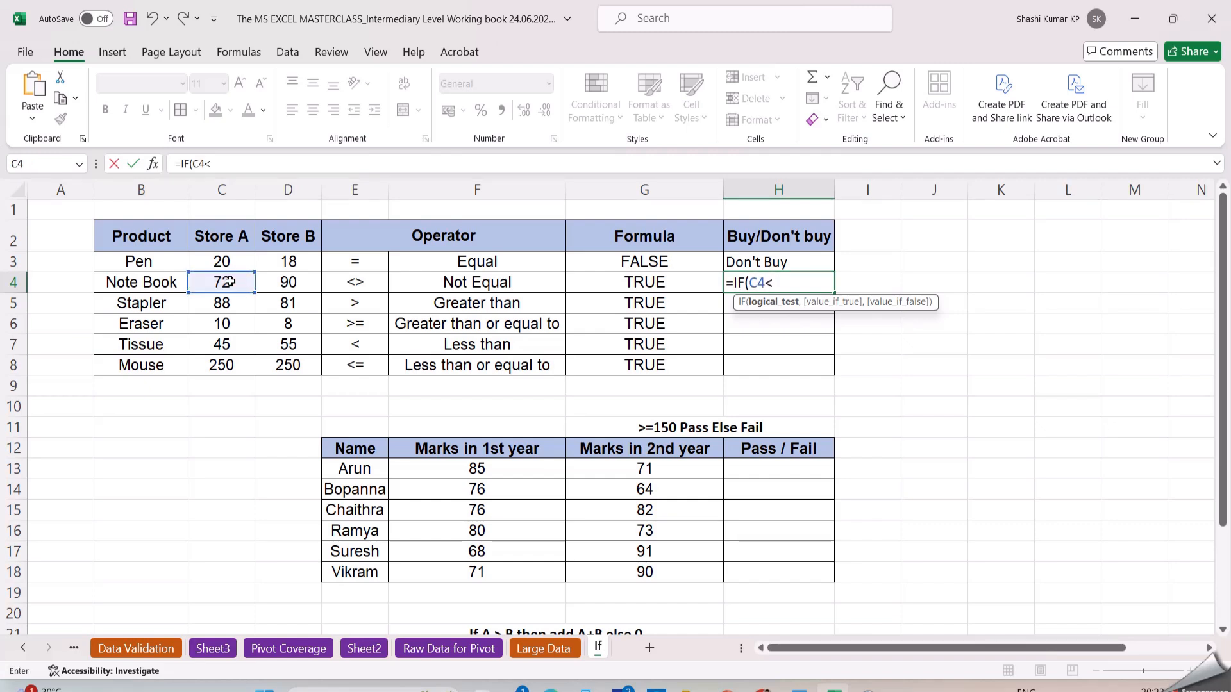
type(">")
left_click(291, 283)
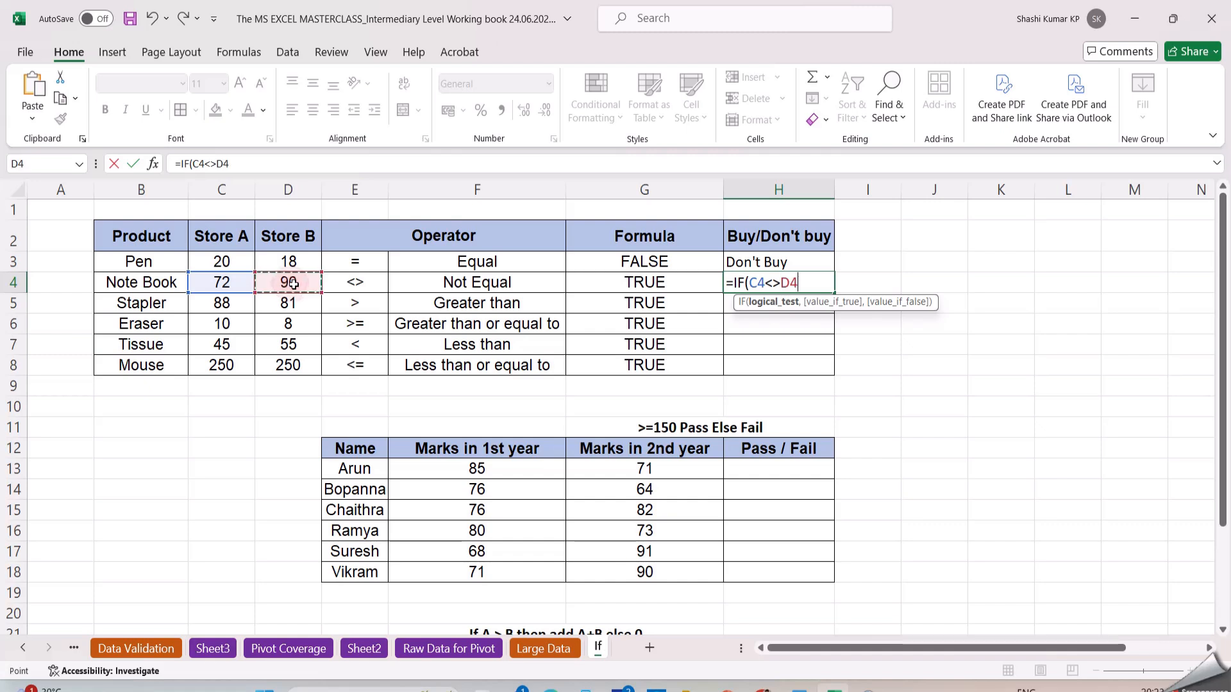
type(",\"Buy\",\"Don't Buy\"")
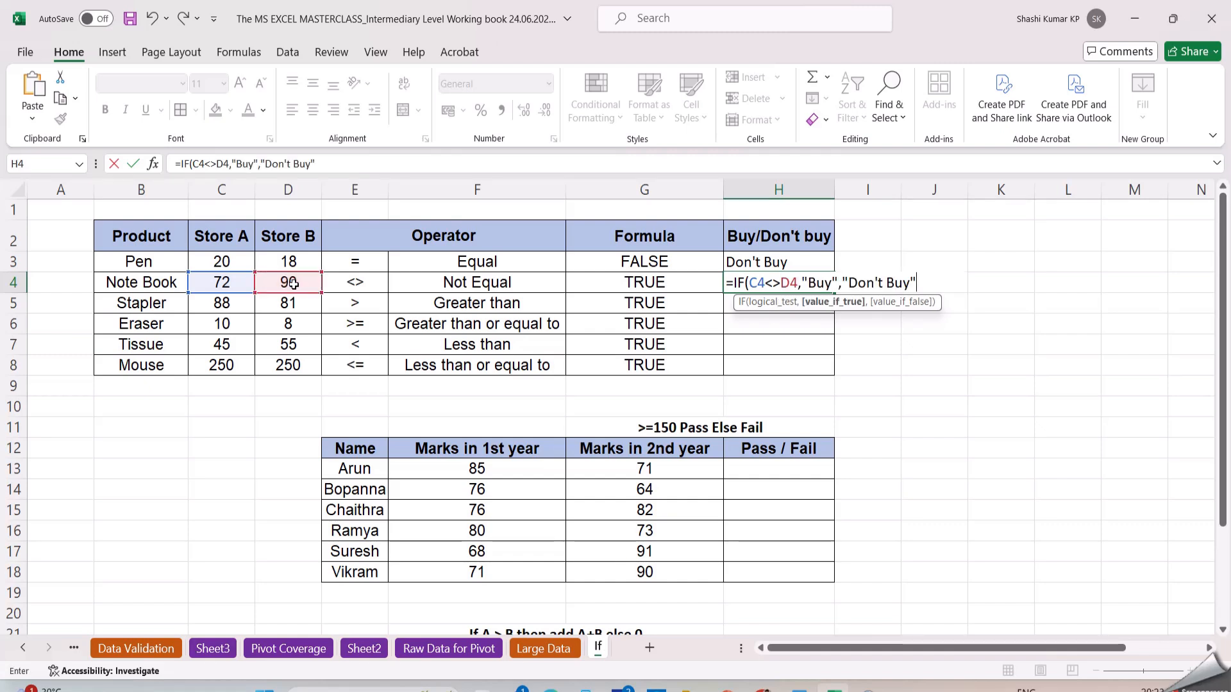
type(")")
key("Return")
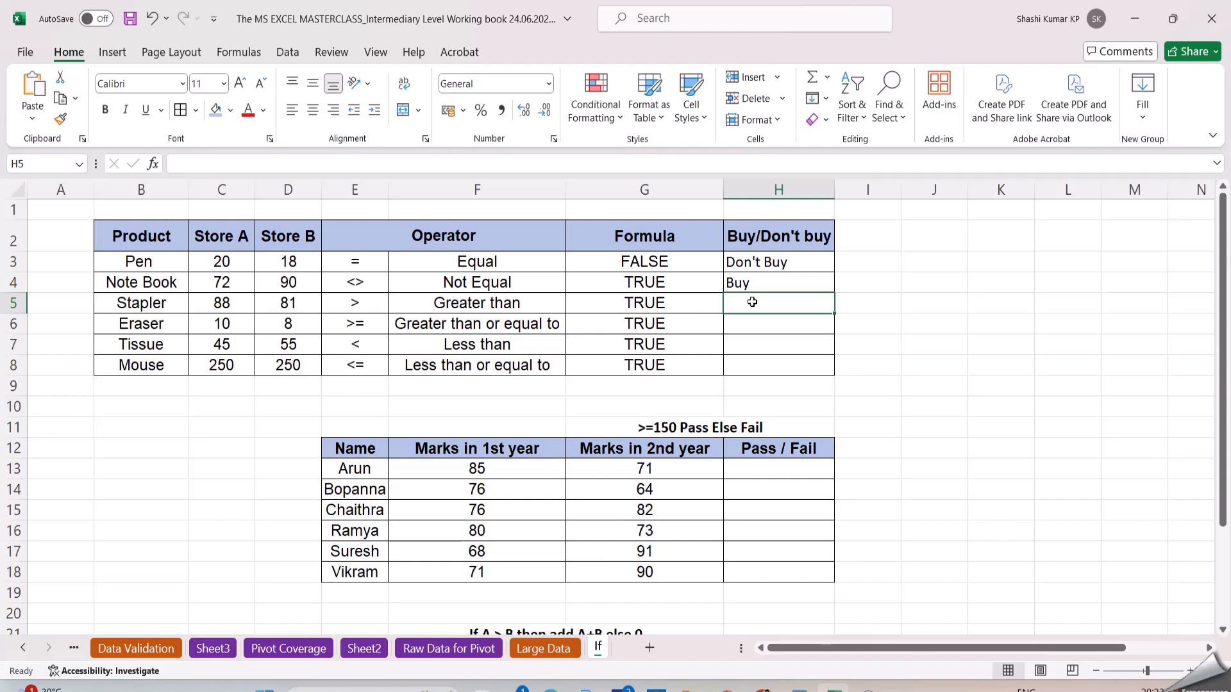
Enter the formula =IF(C5>D5,"Buy","Don't Buy") in cell H5 for the Stapler
type("=")
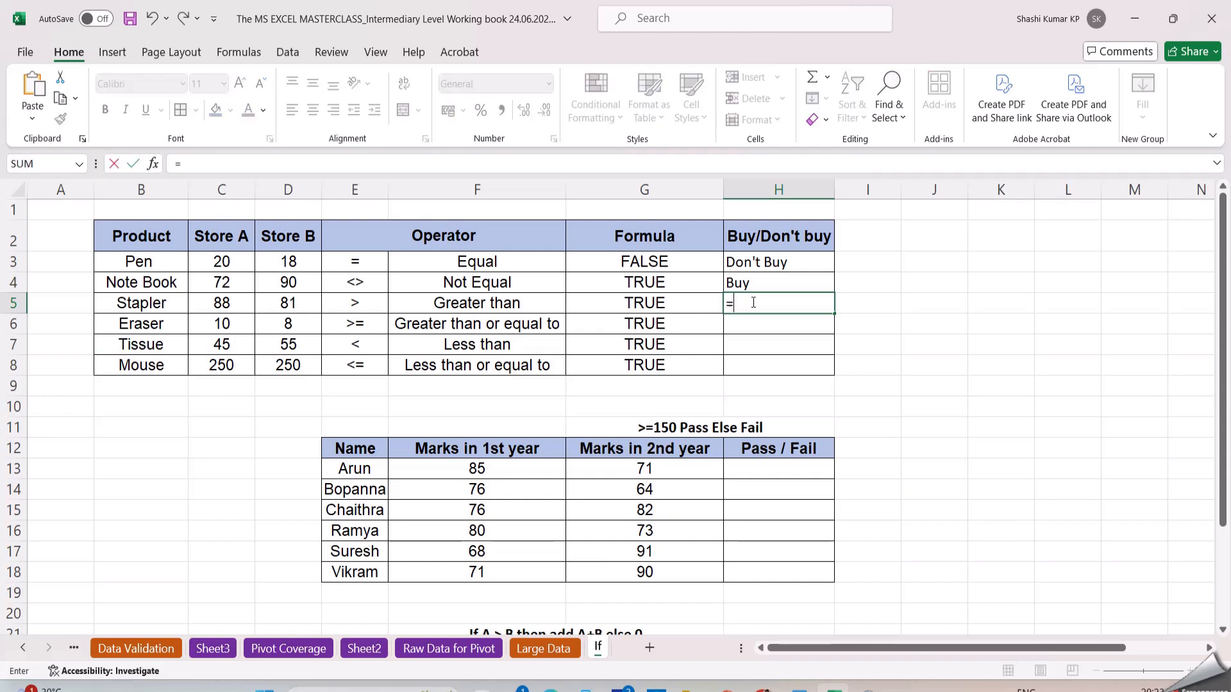
type("IF(")
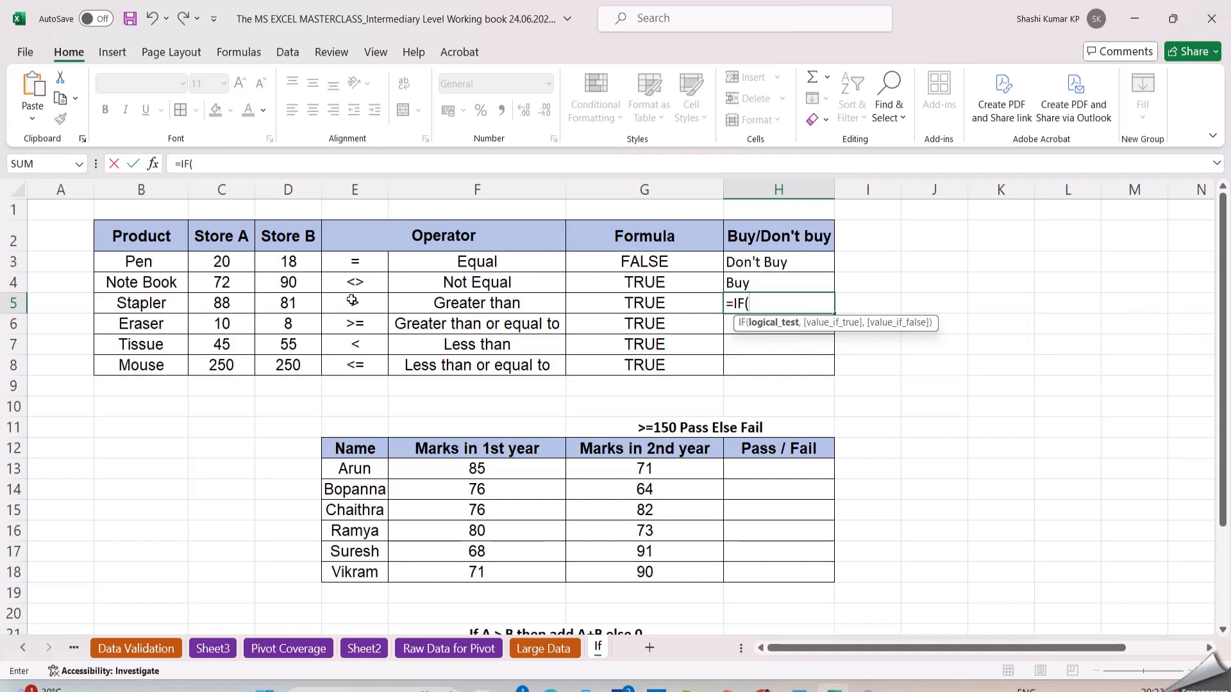
left_click(217, 302)
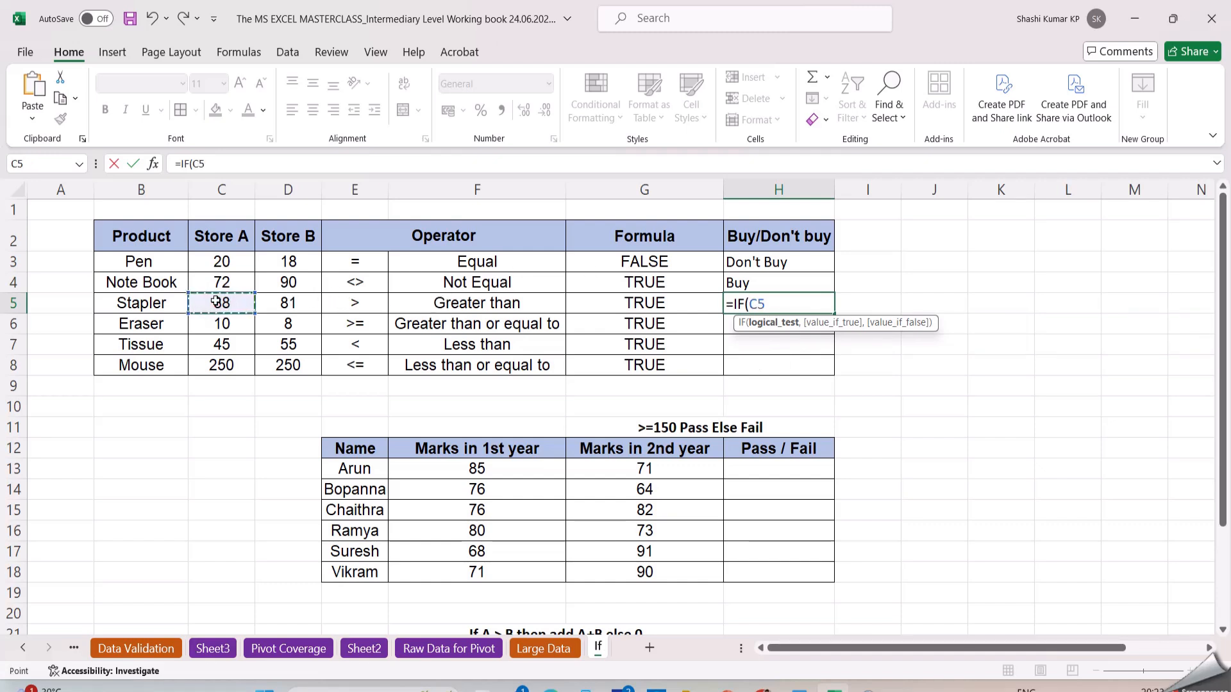
type(">")
left_click(300, 303)
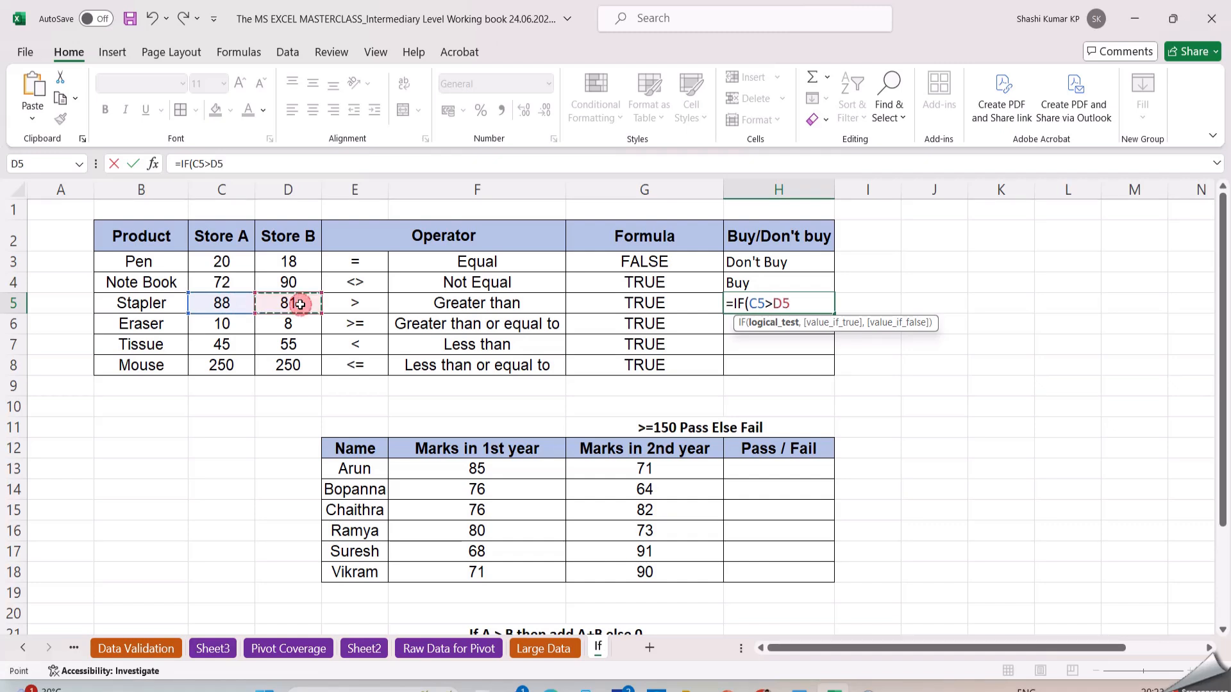
type(",\"Buy\",\"Don't Buy\"")
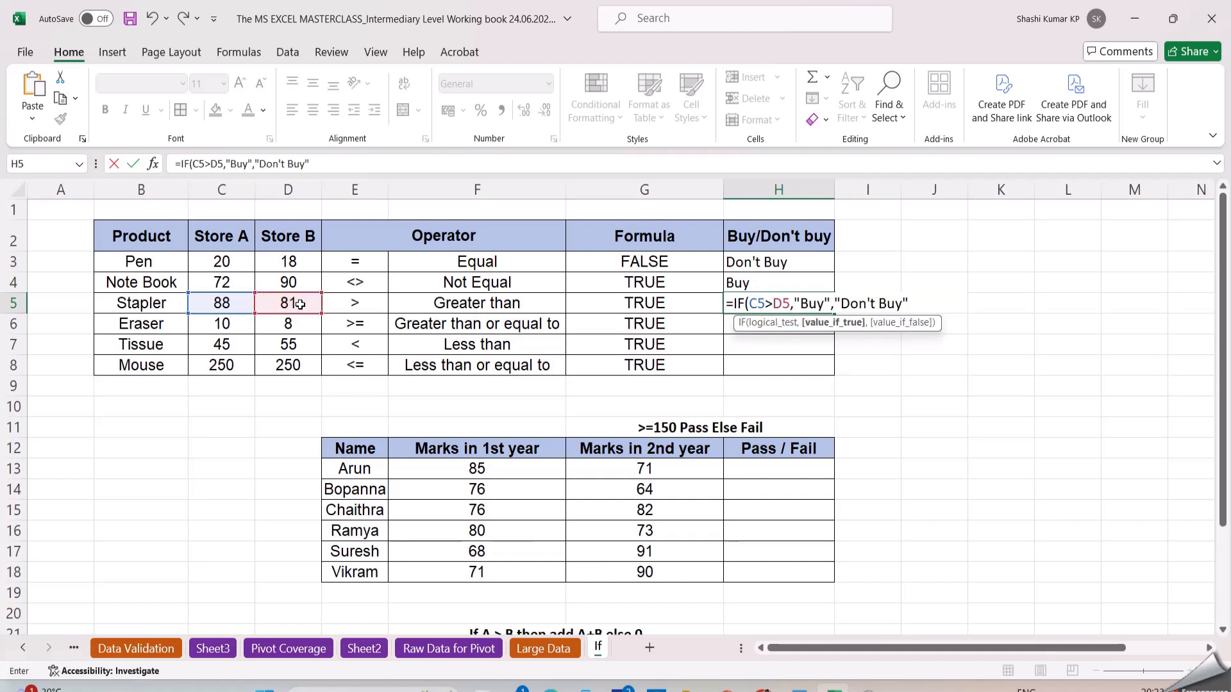
type(")")
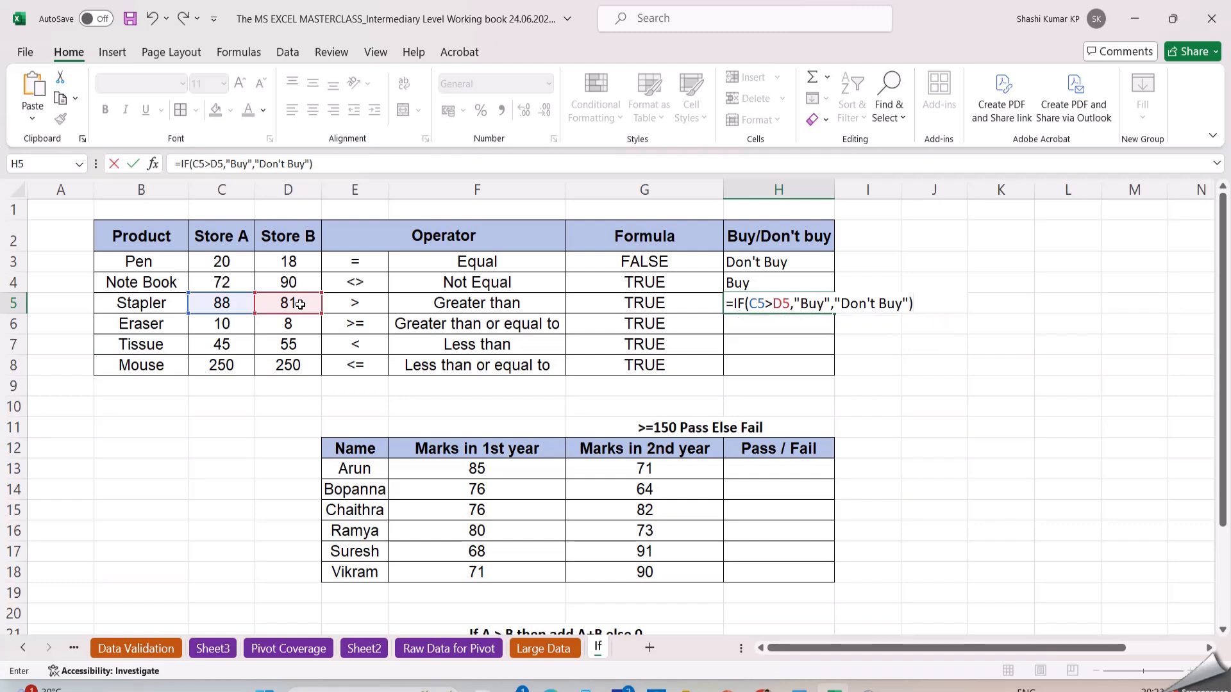
key("Return")
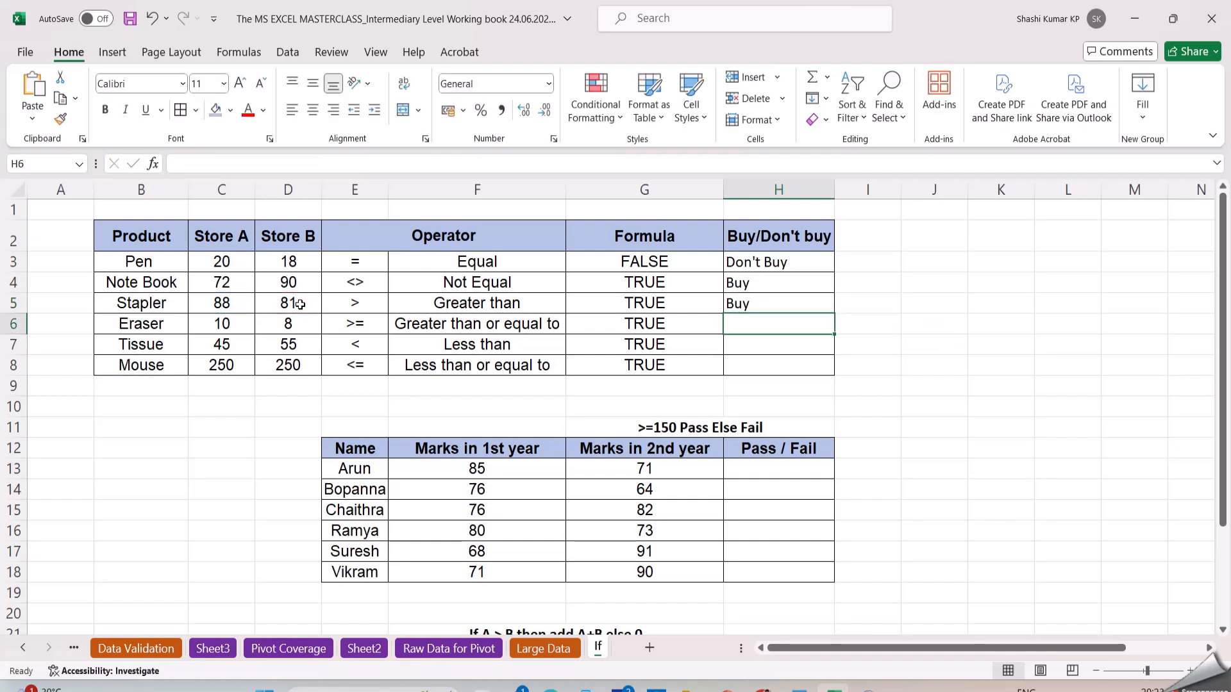
key("Up")
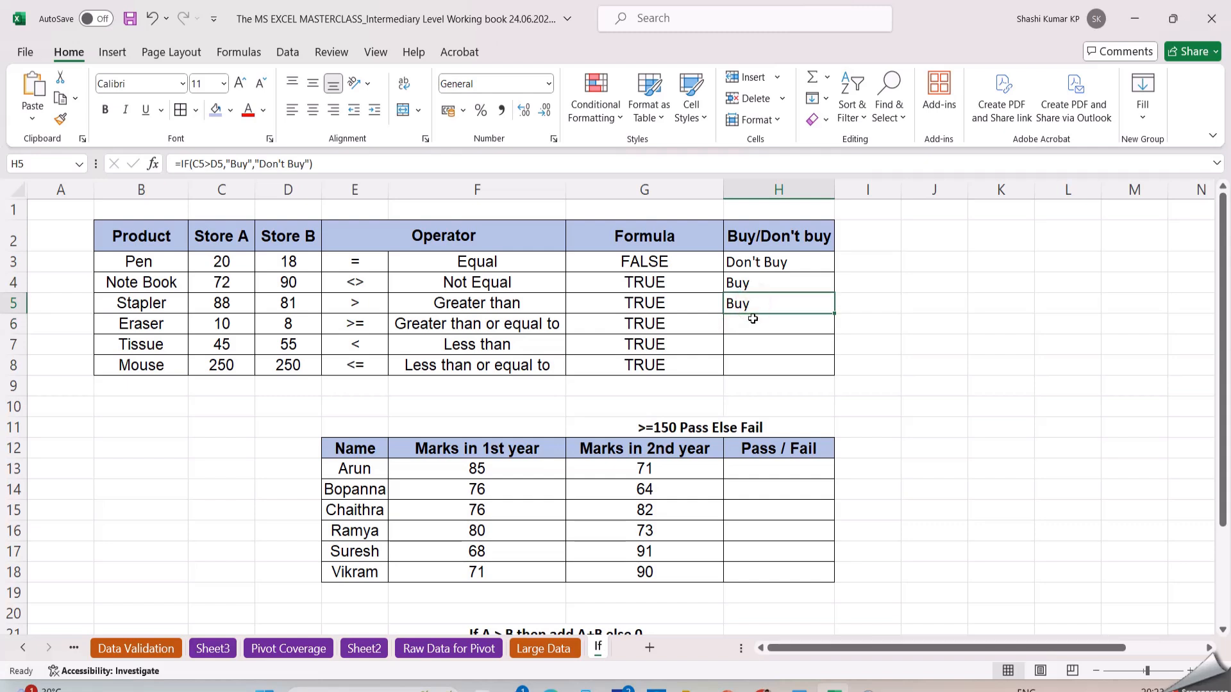
Enter the formula =IF(C6>=D6,"Buy","Don't Buy") in cell H6 for the Eraser
left_click(750, 323)
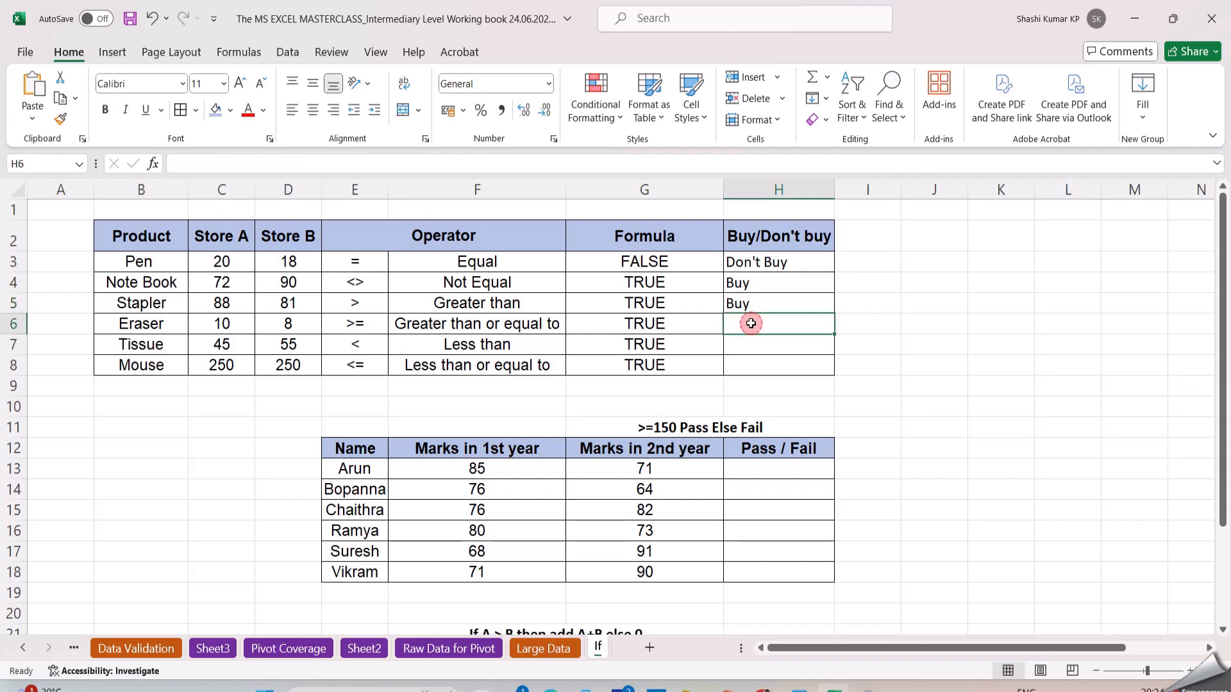
type("=")
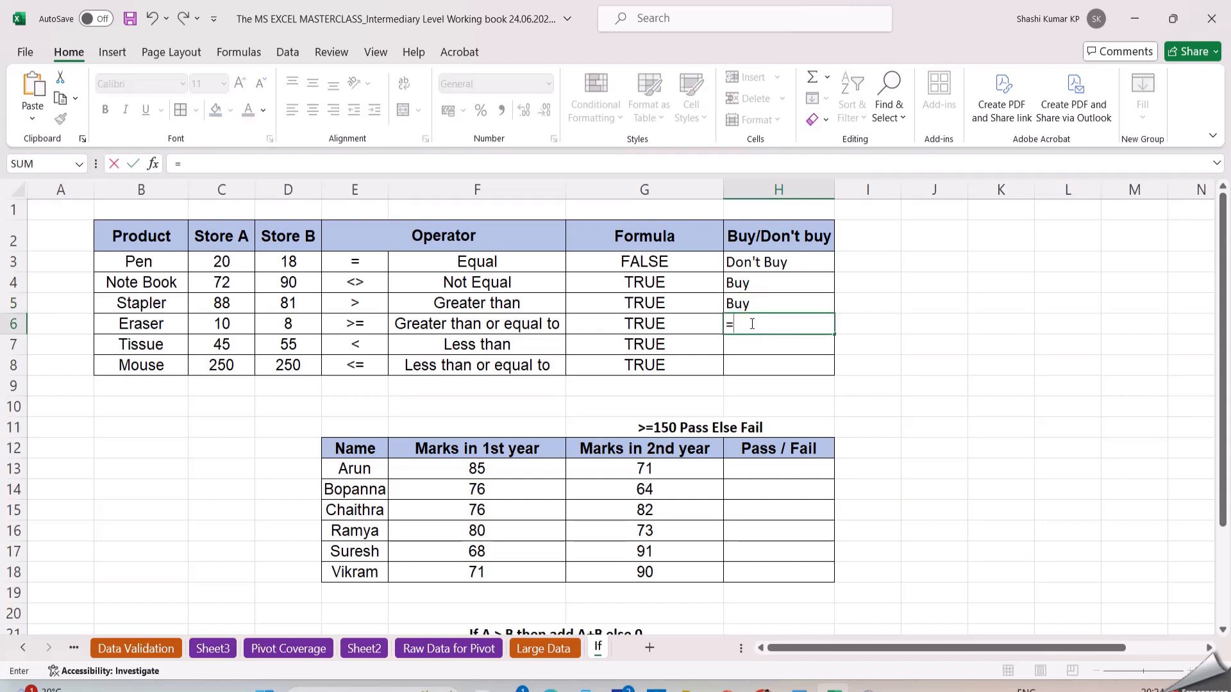
type("if")
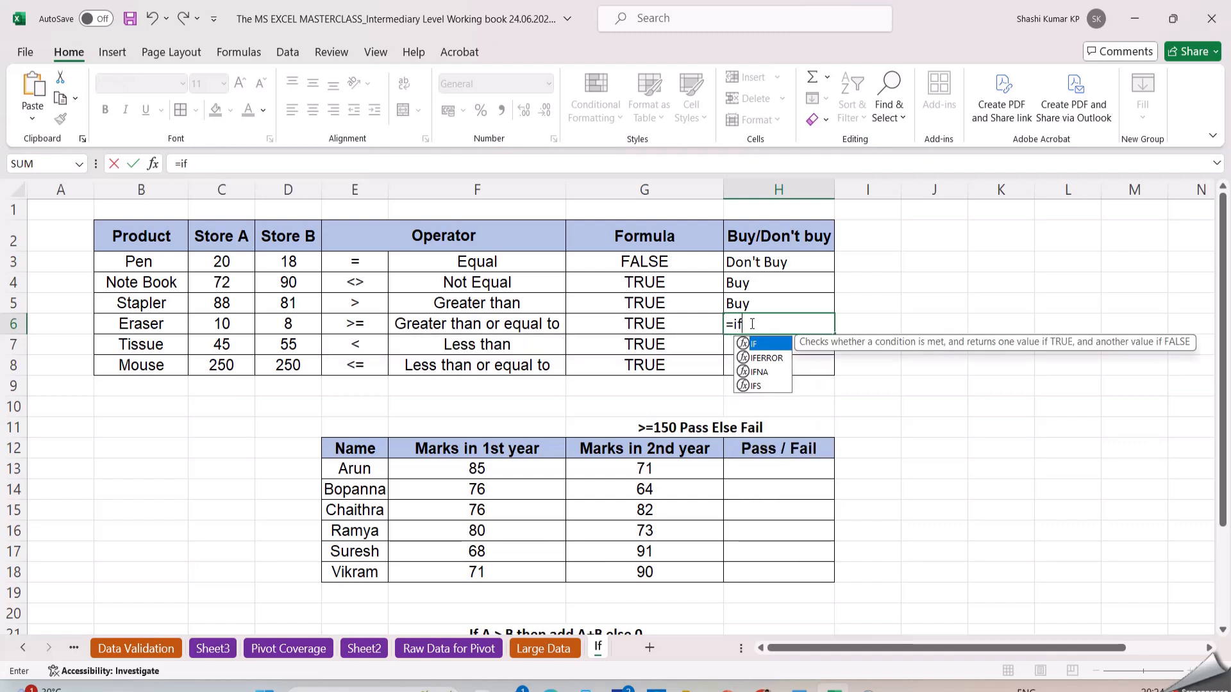
key("Tab")
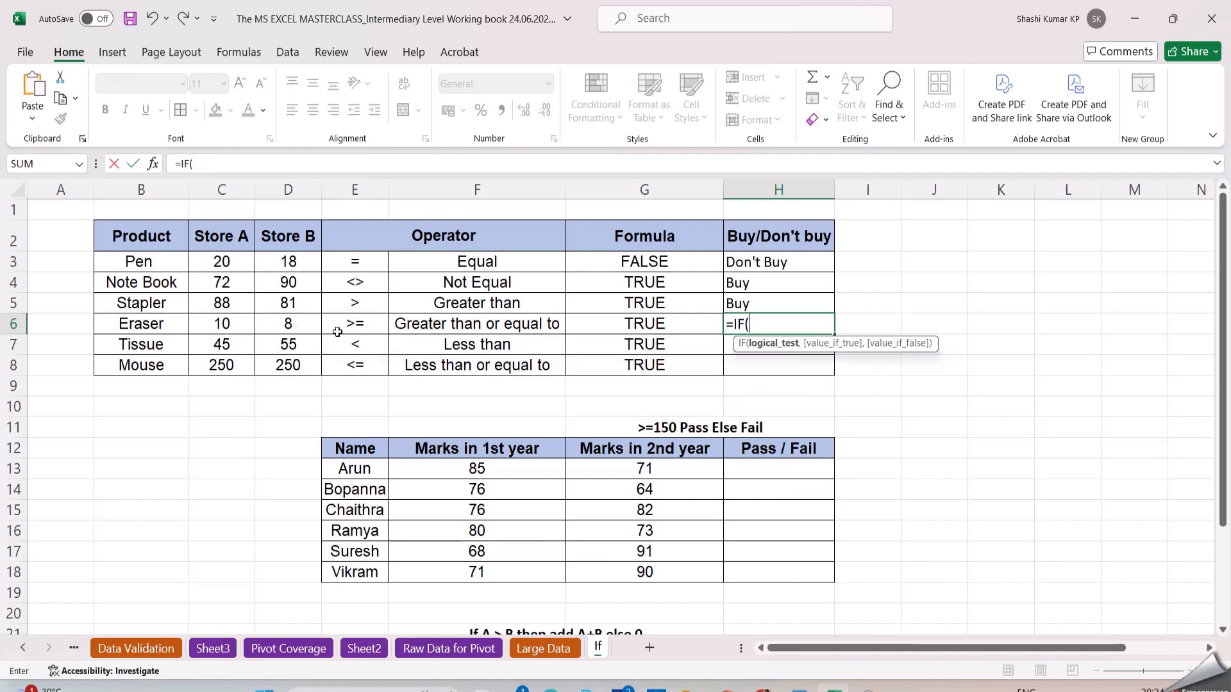
left_click(241, 323)
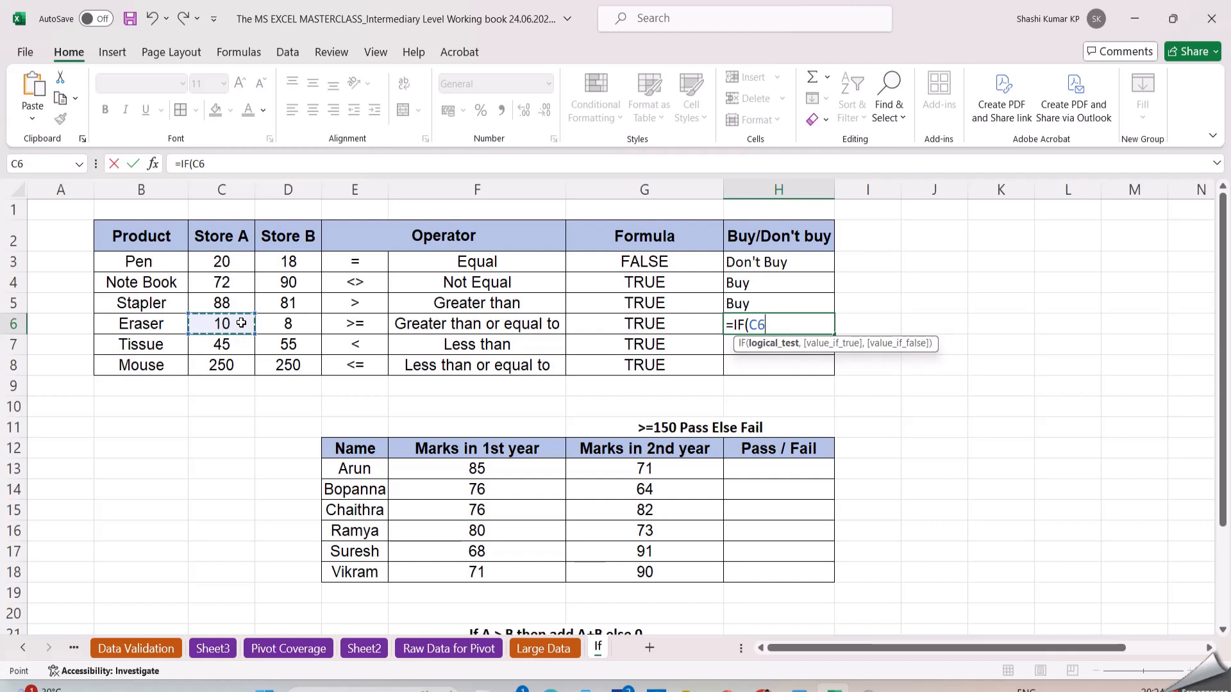
type(">+")
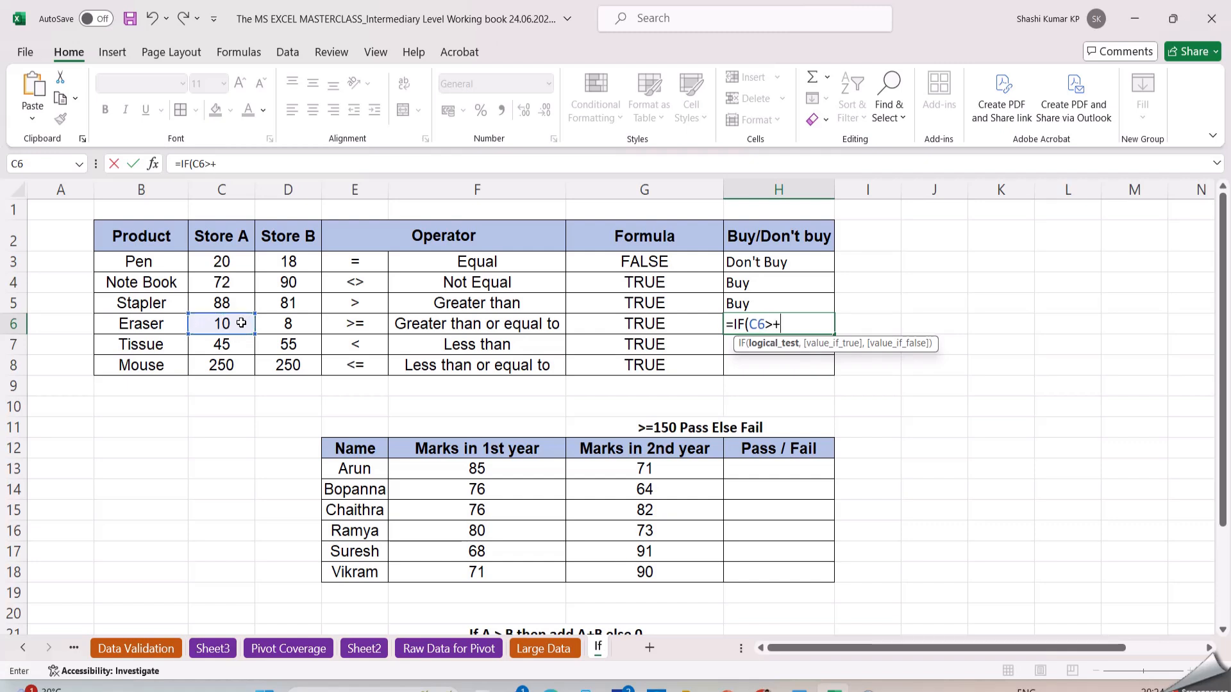
key("BackSpace")
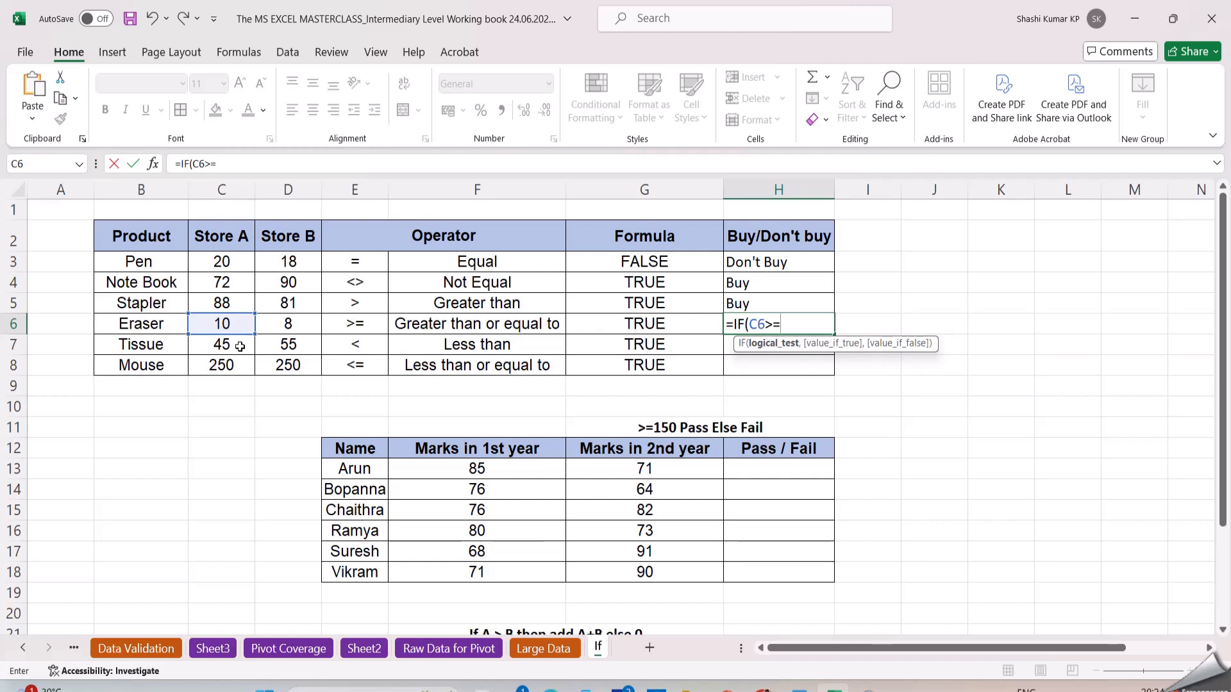
left_click(279, 324)
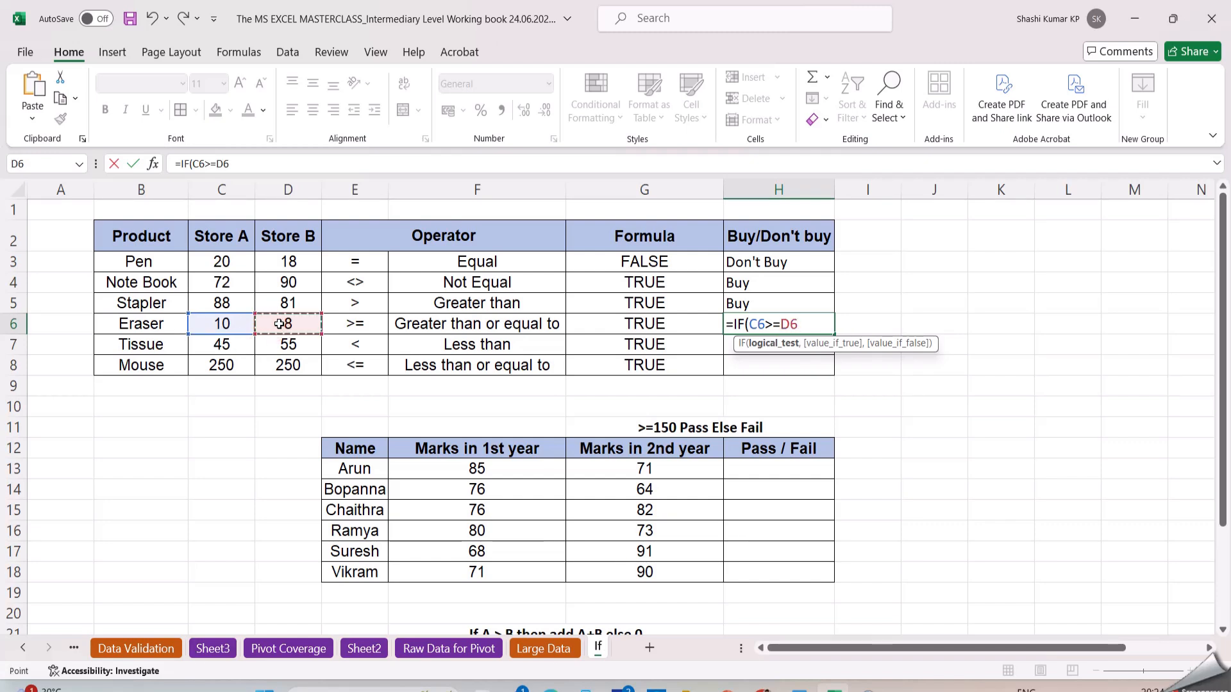
type(",\"Buy\",\"Don't Buy\"")
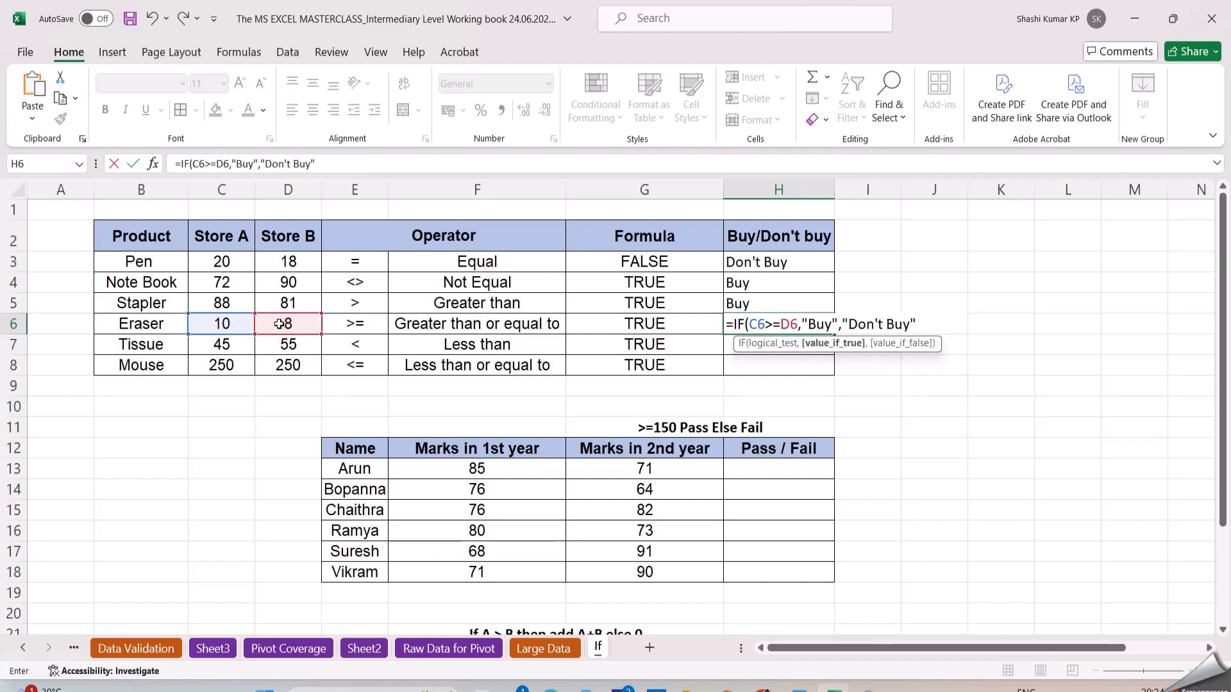
key("Return")
Change the font color of the ">=150 Pass Else Fail" criterion above the marks table to red
scroll(529, 438, "down", 2)
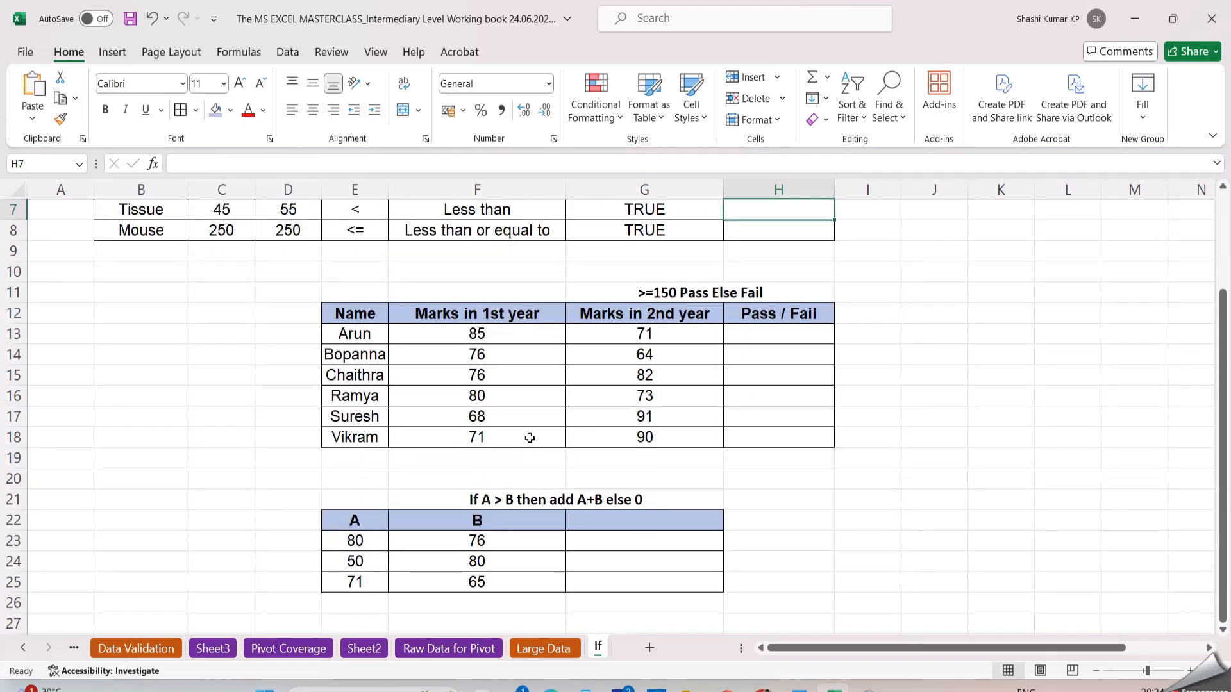
mouse_move(338, 293)
left_mouse_down()
mouse_move(585, 354)
mouse_move(742, 420)
mouse_move(751, 438)
left_mouse_up()
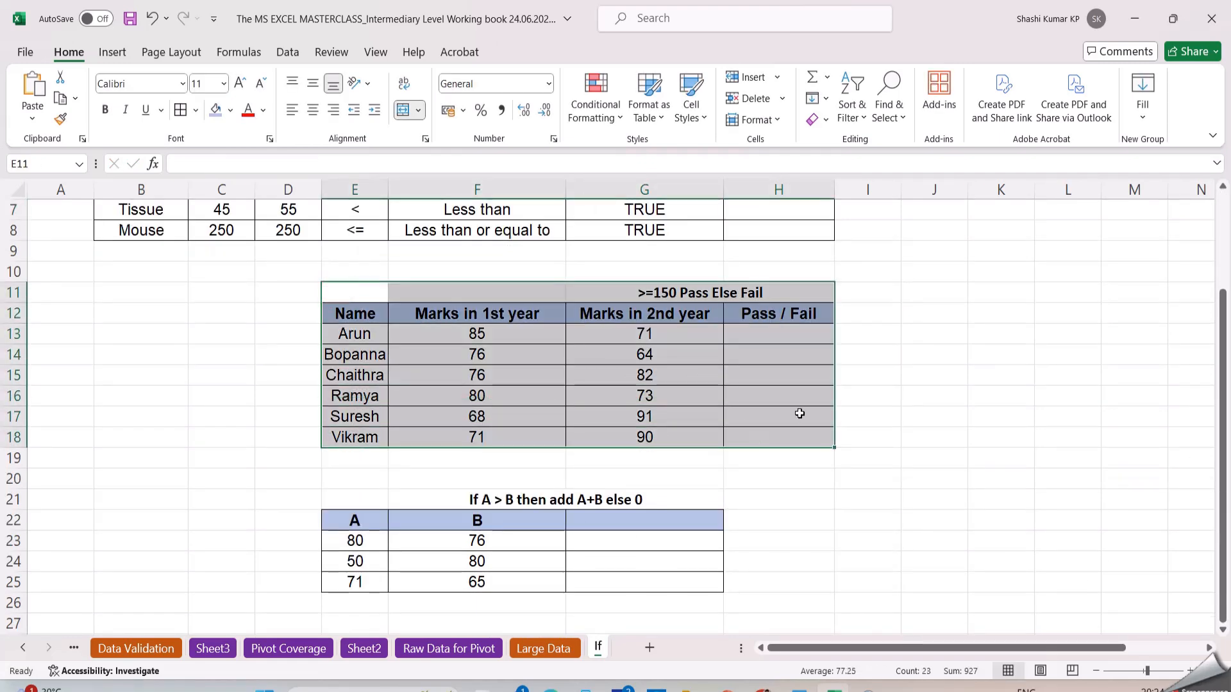
left_click(723, 289)
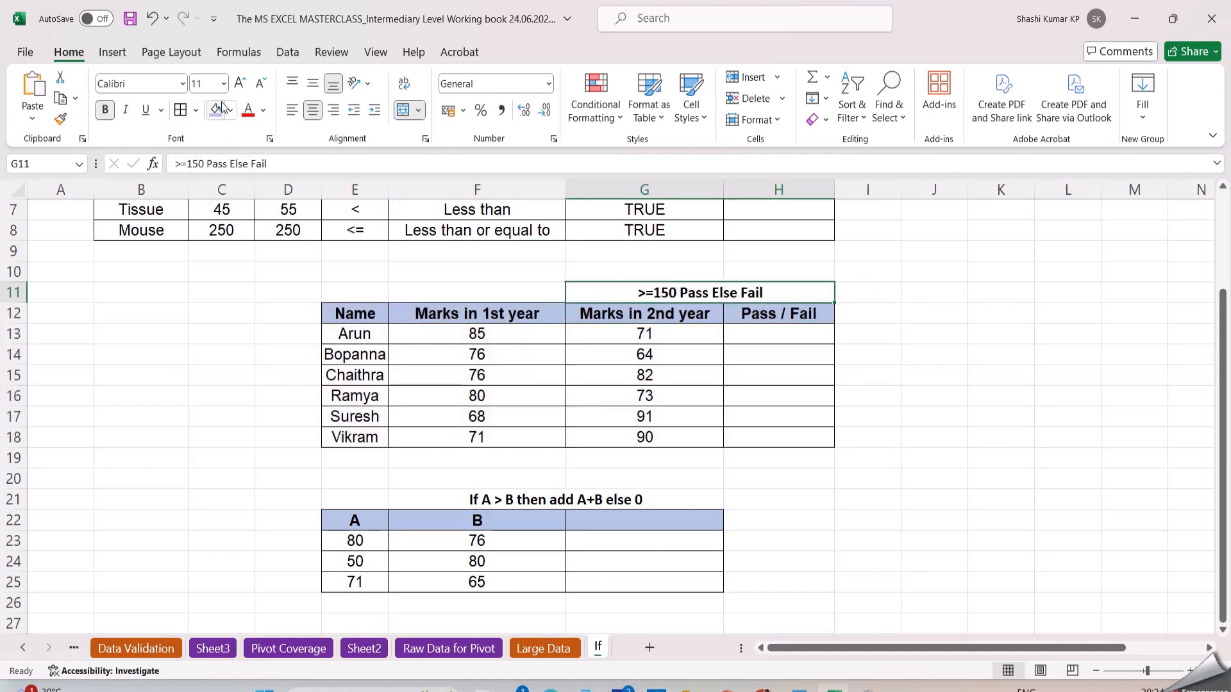
left_click(248, 113)
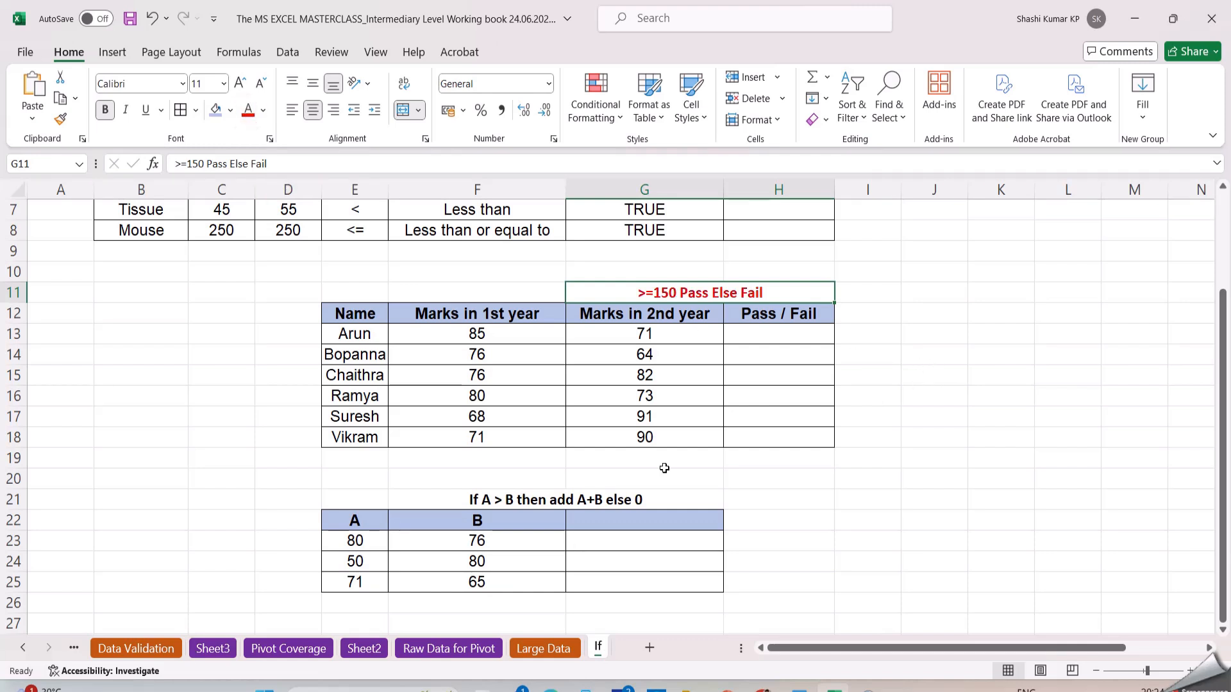
left_click(904, 331)
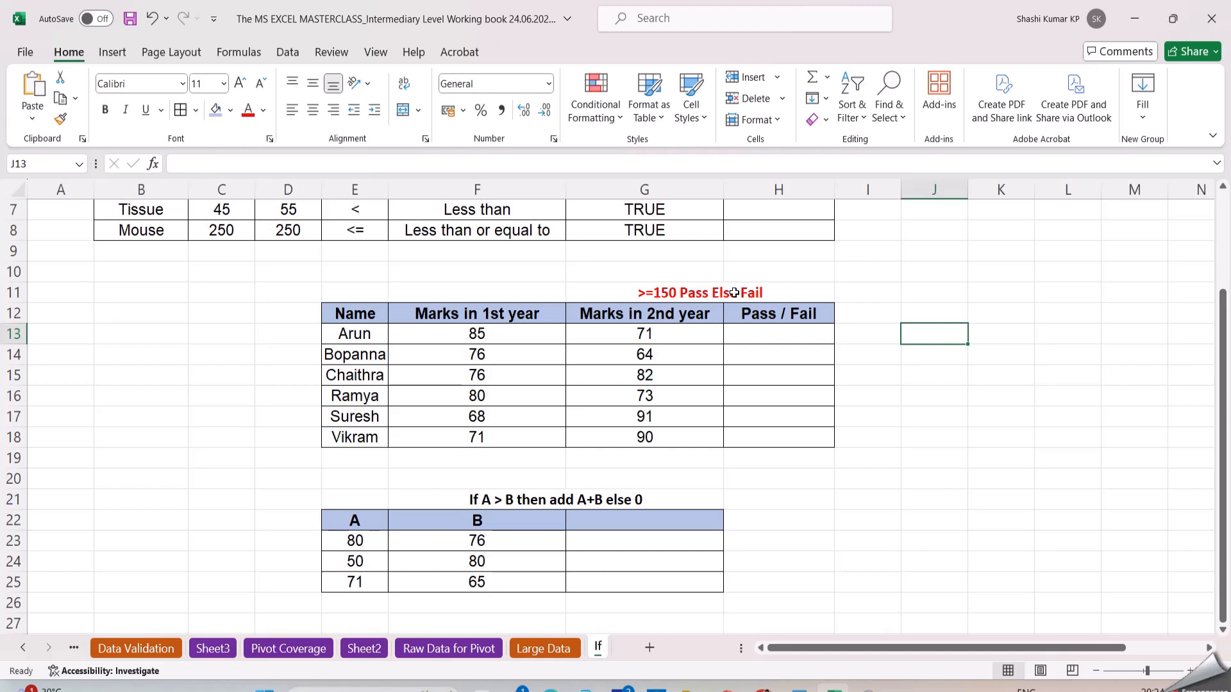
Start an IF formula in H13 that tests whether the two years' marks, F13+G13, are >=150
left_click(755, 335)
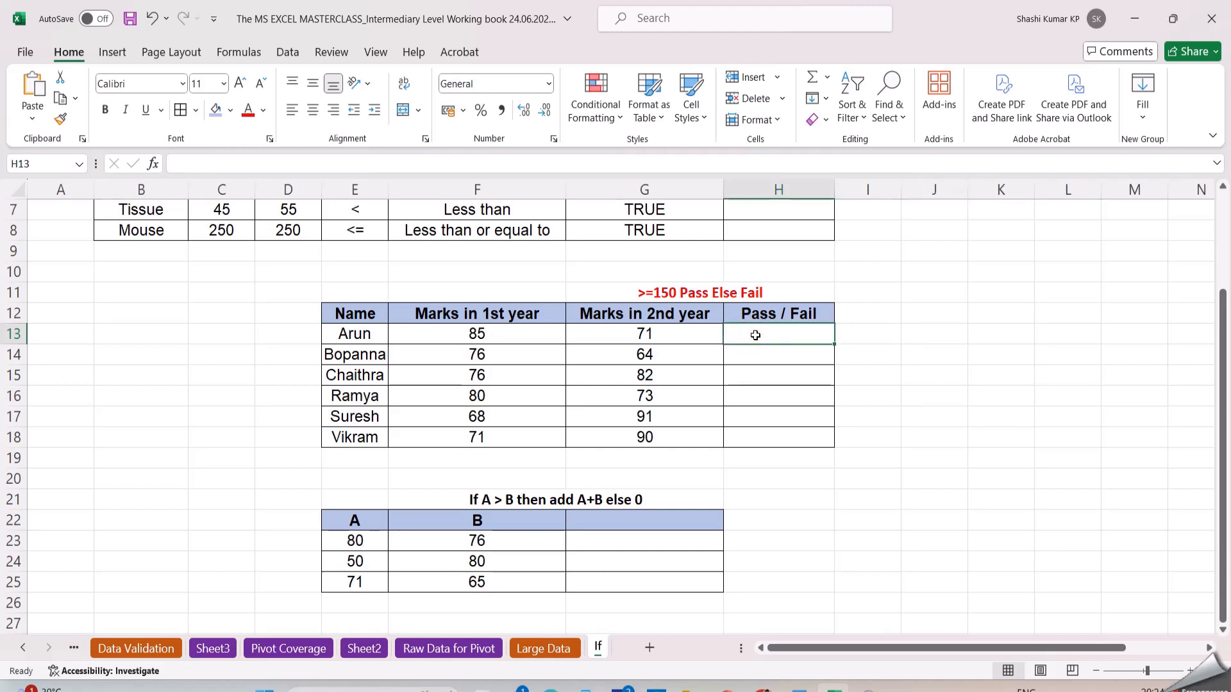
type("=")
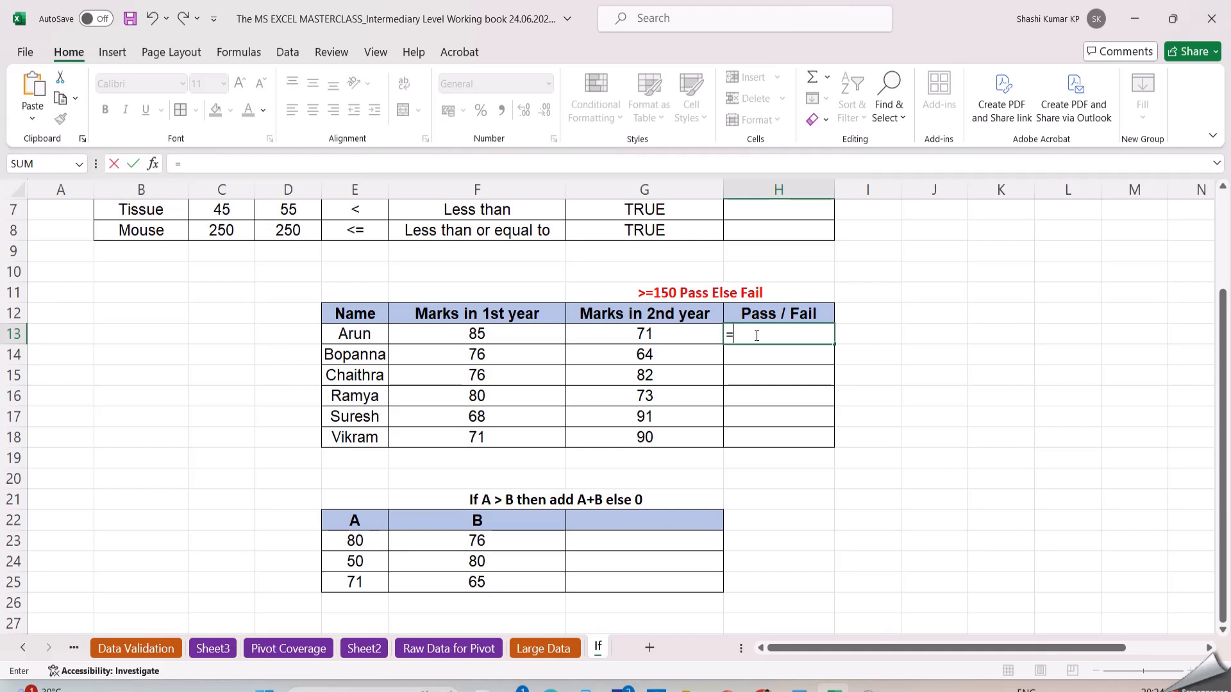
type("if")
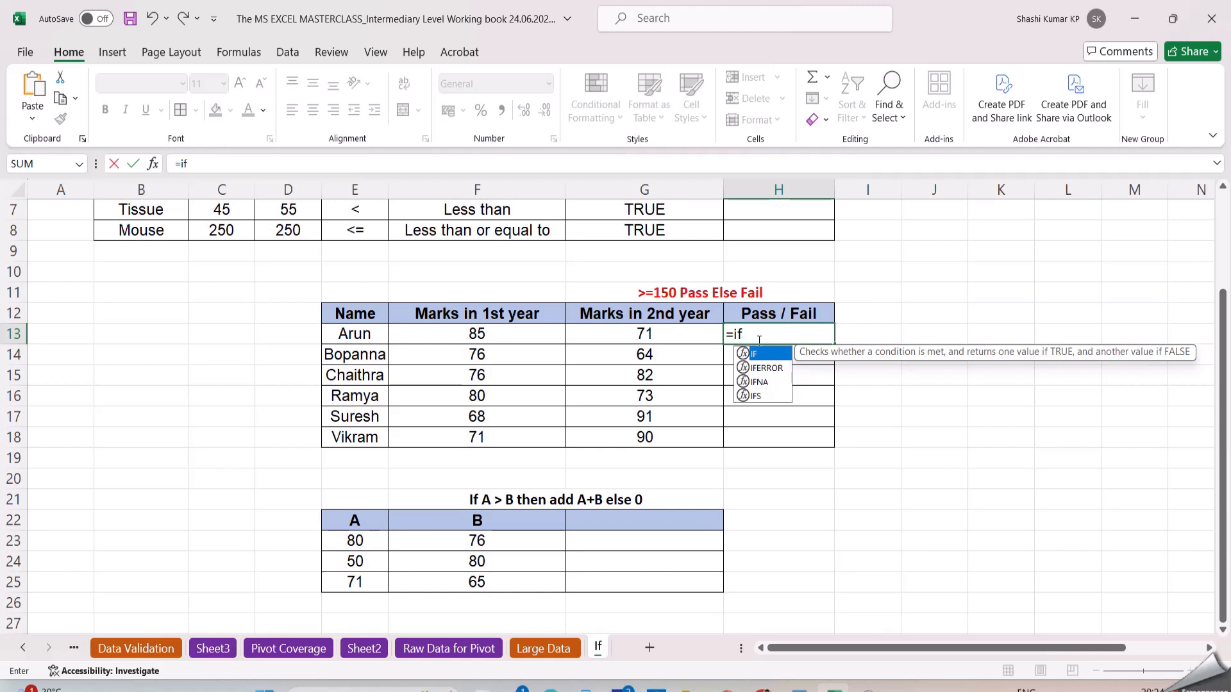
key("Tab")
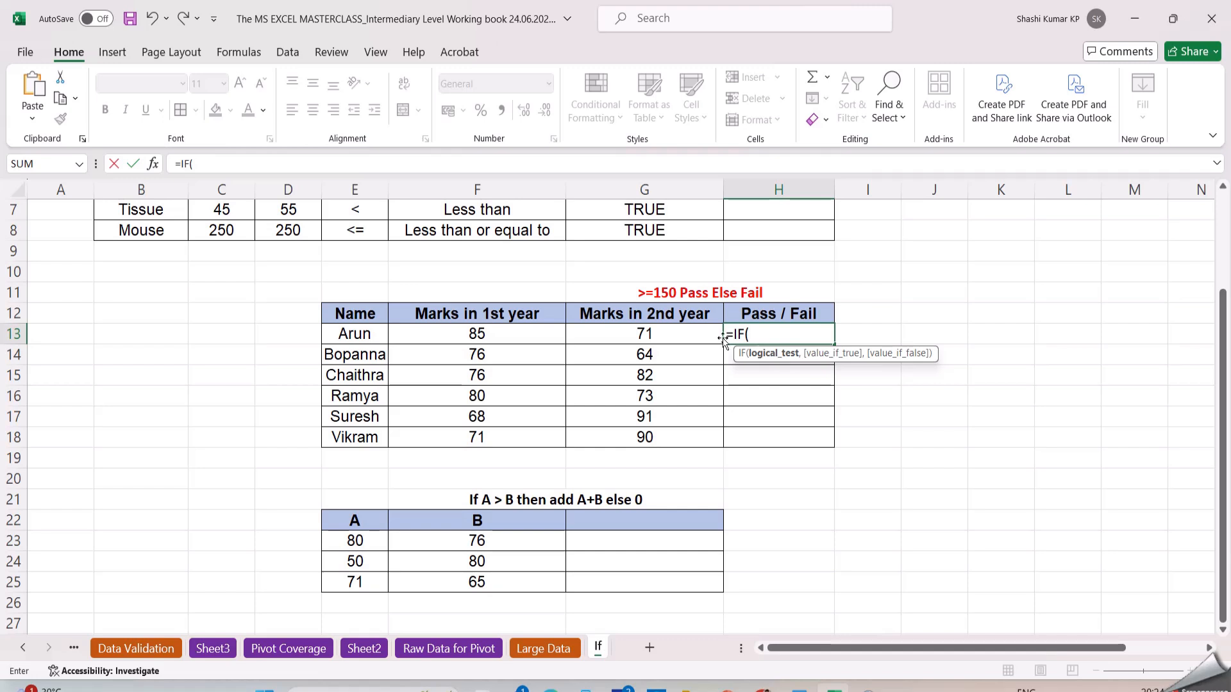
left_click(475, 333)
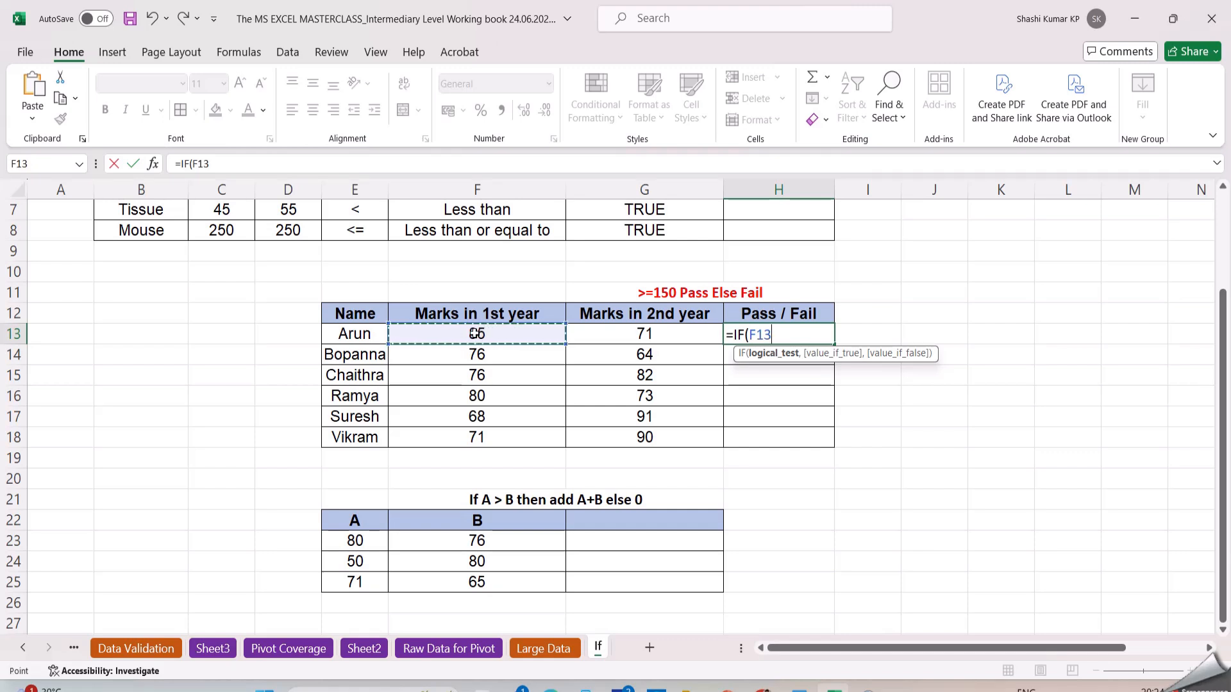
type(">")
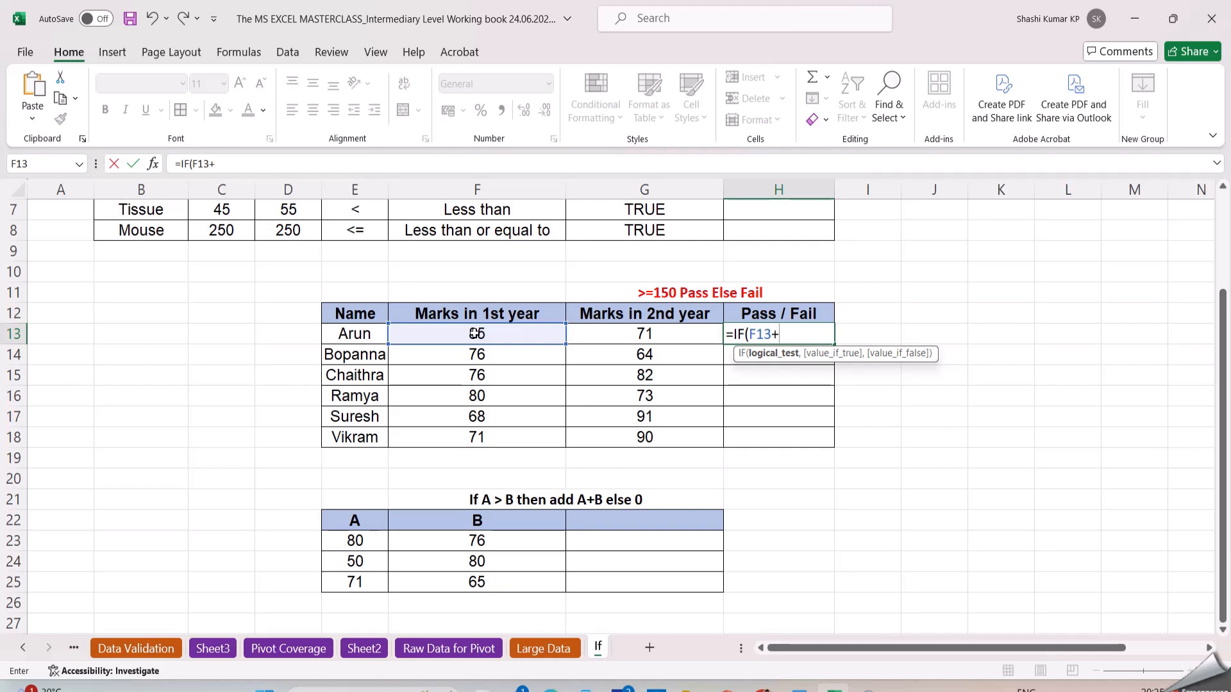
left_click(665, 341)
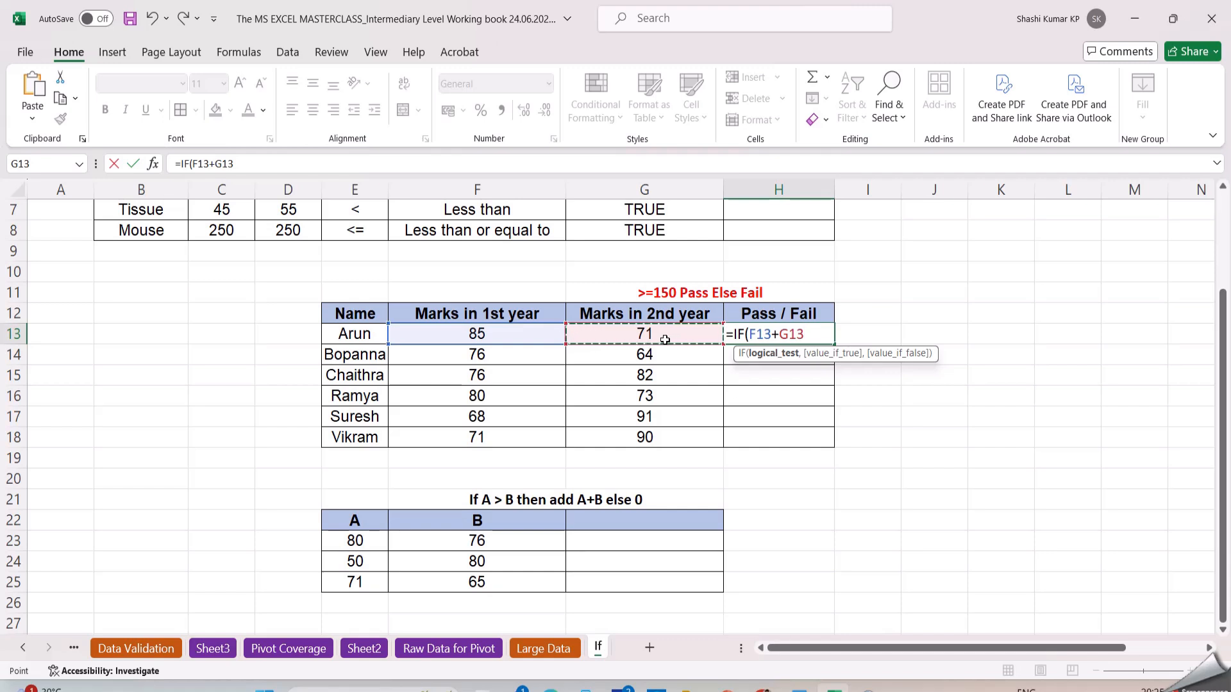
type(">=150")
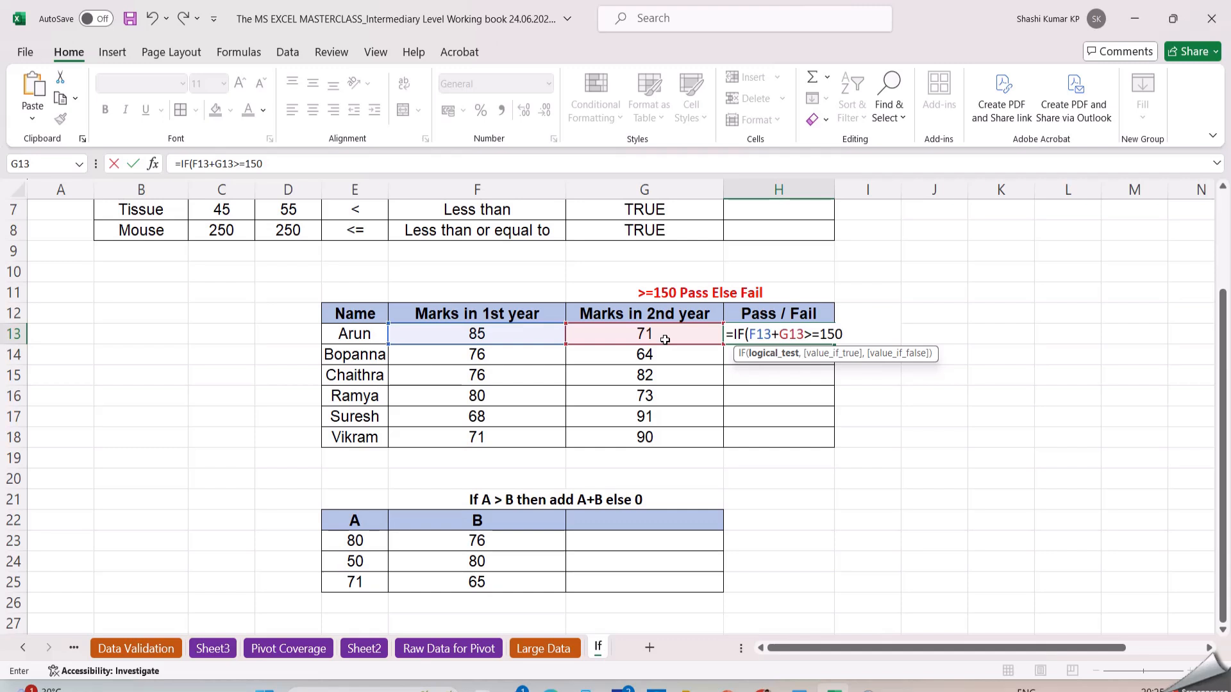
Complete the IF formula in H13 with the results "Pass" and "Fail", giving =IF(F13+G13>=150,"Pass","Fail")
type(",")
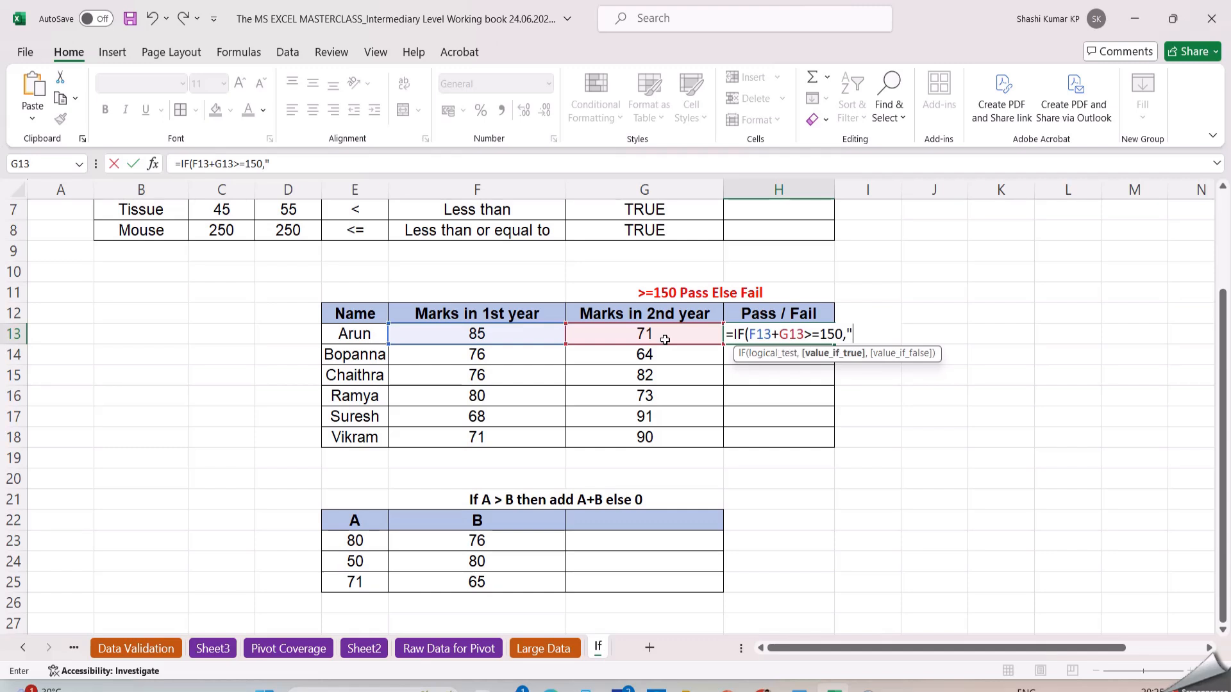
type("\"Pass")
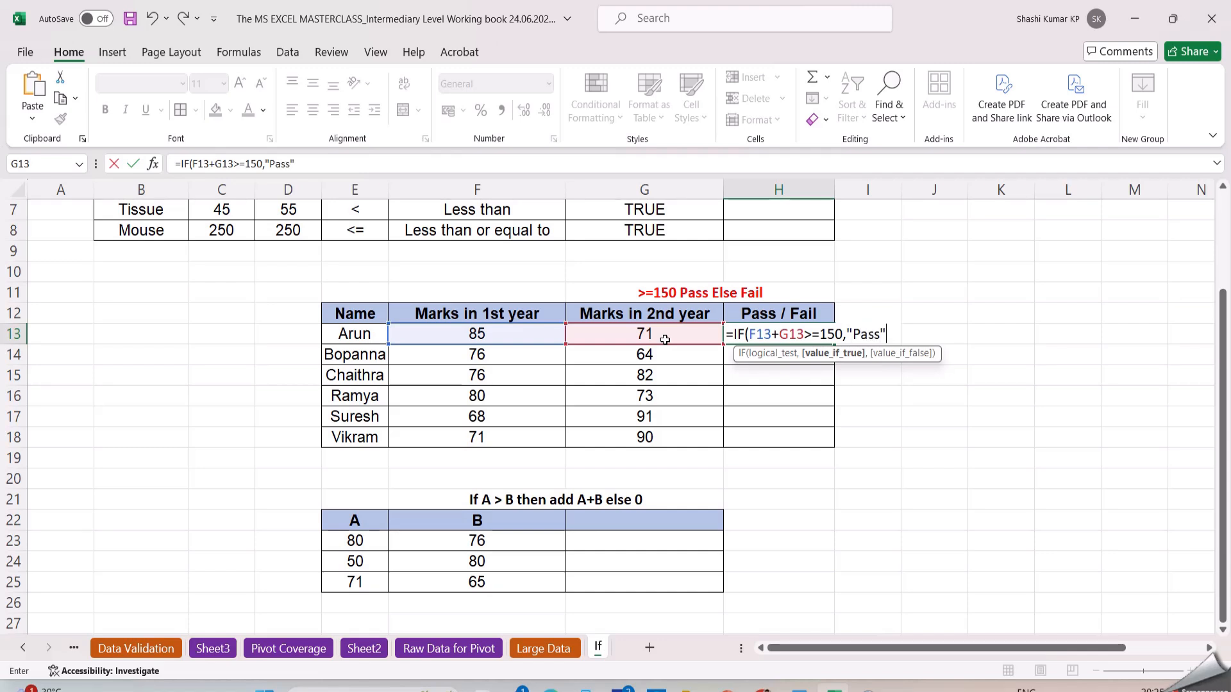
type("\",\"")
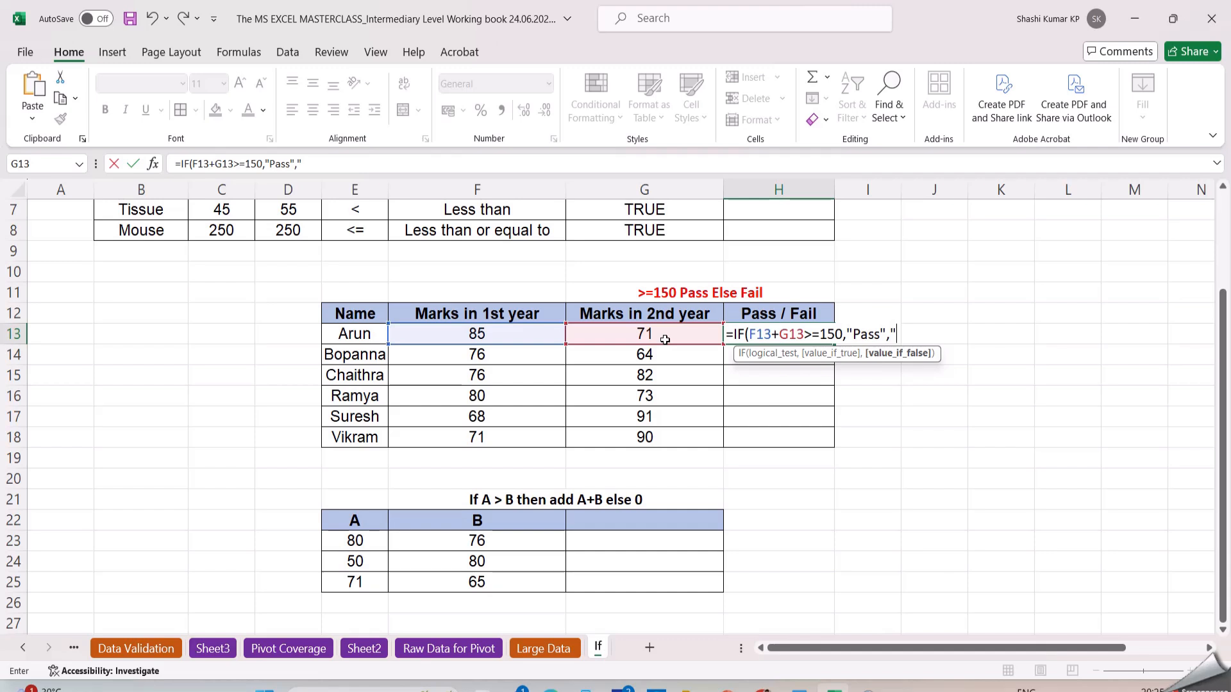
type("Fail\")")
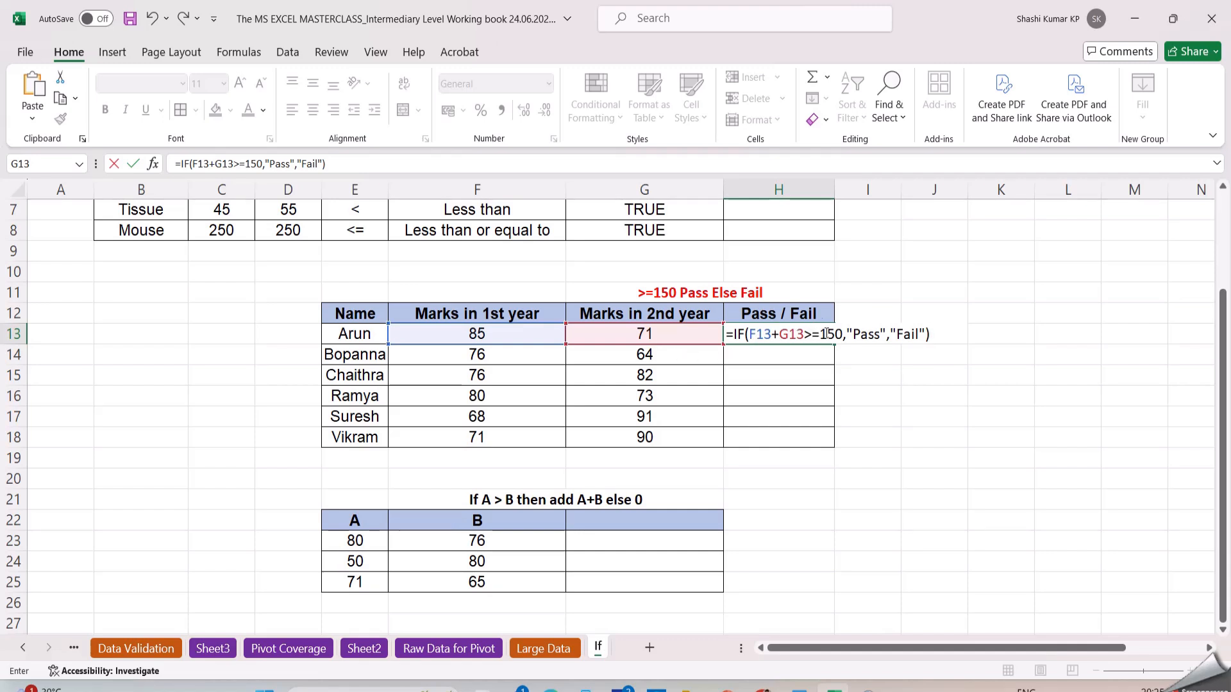
left_click_drag(847, 331, 938, 338)
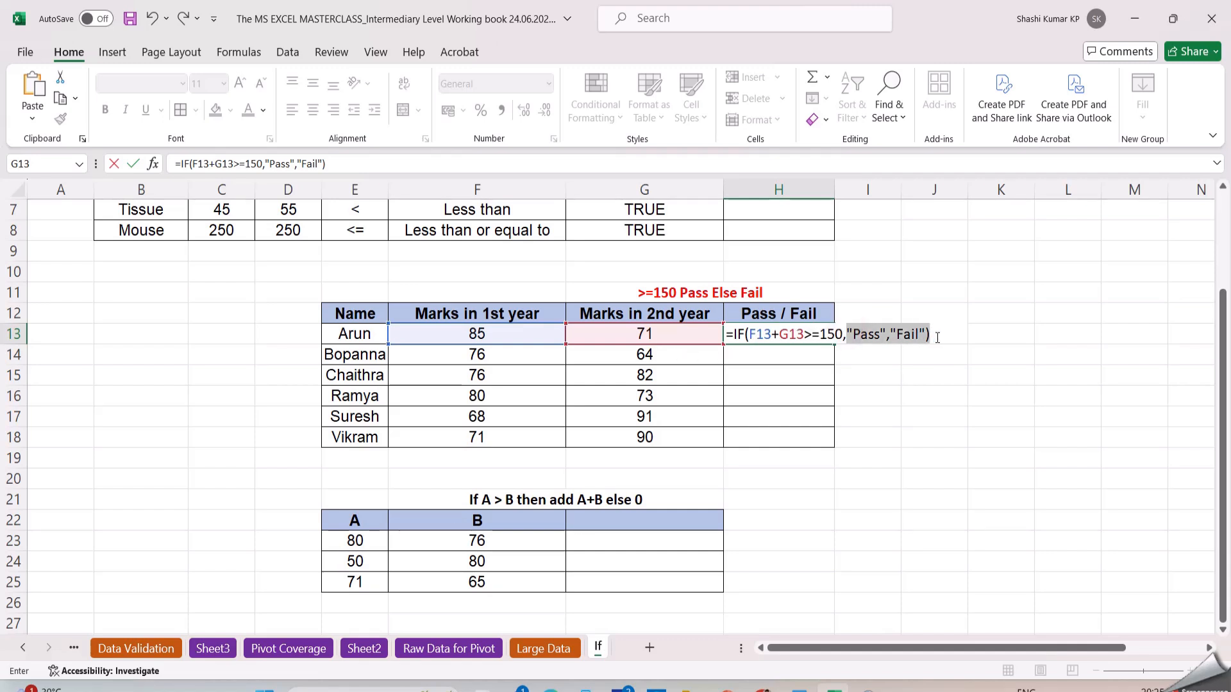
key("Return")
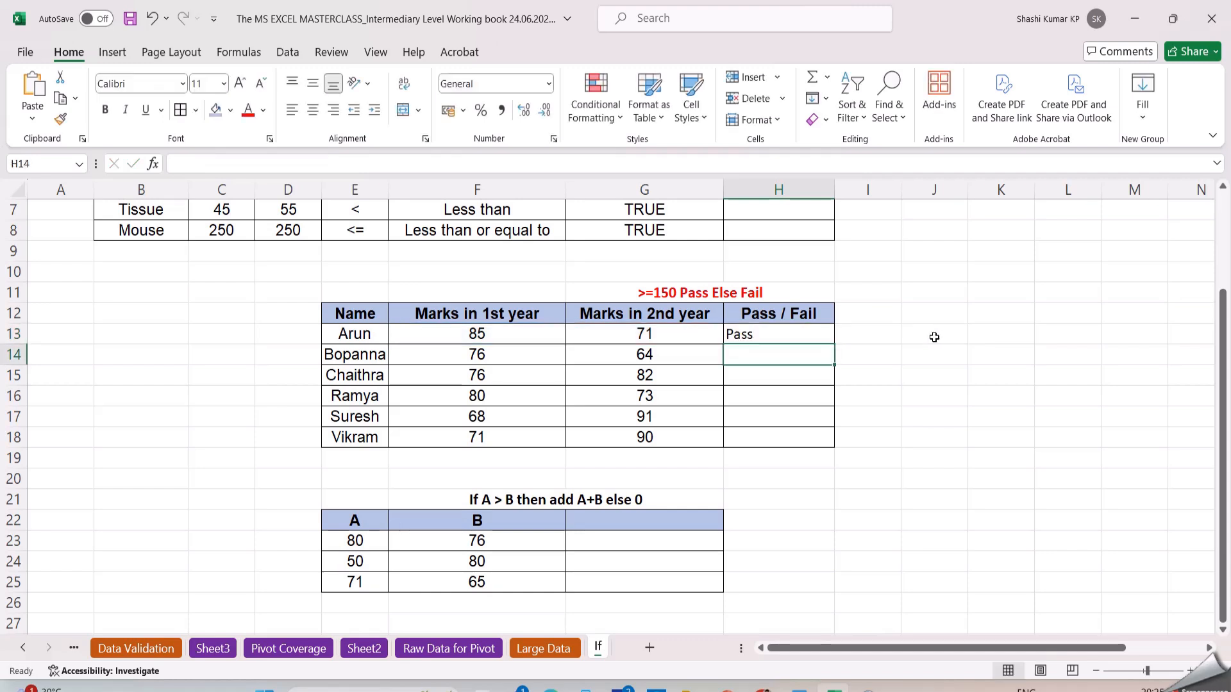
Copy the Pass/Fail formula from H13 down through H18 for the remaining students
left_click(808, 334)
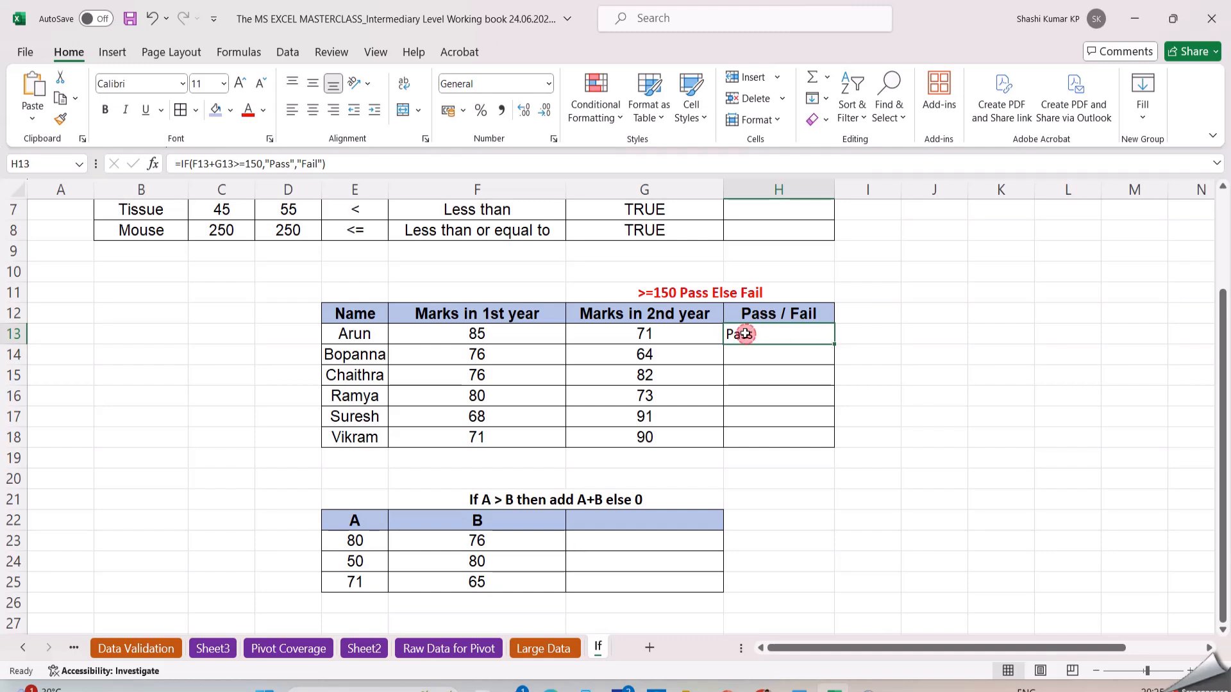
left_click_drag(833, 344, 834, 448)
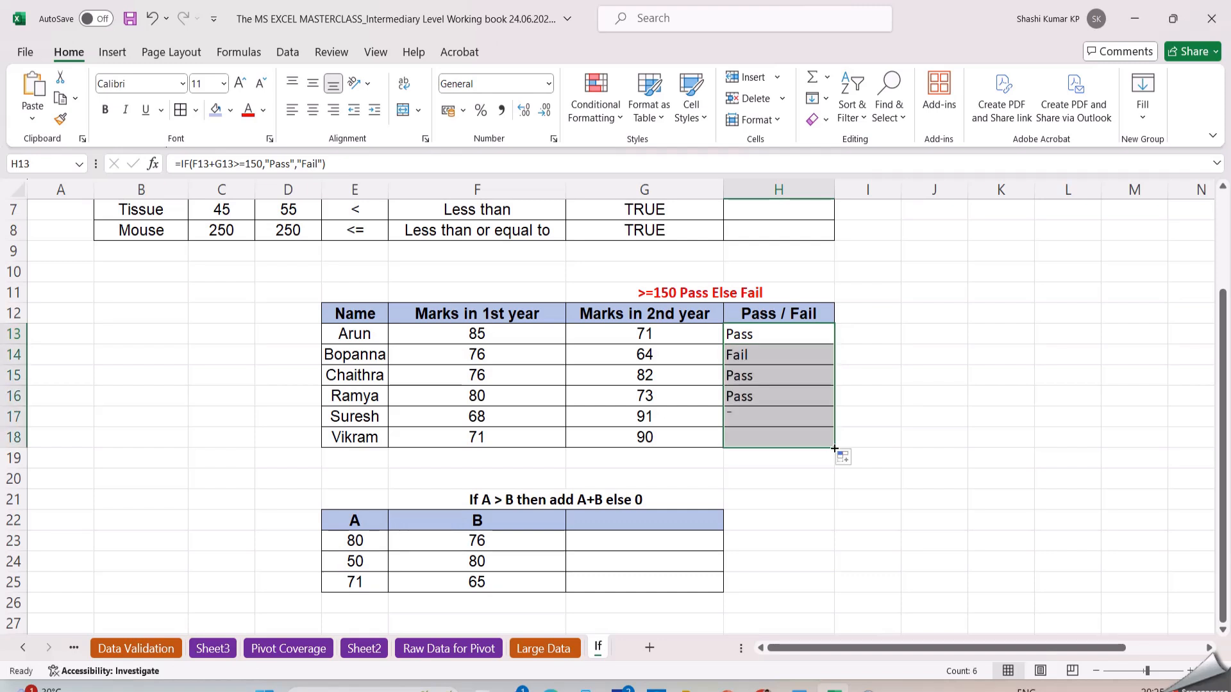
left_click(912, 403)
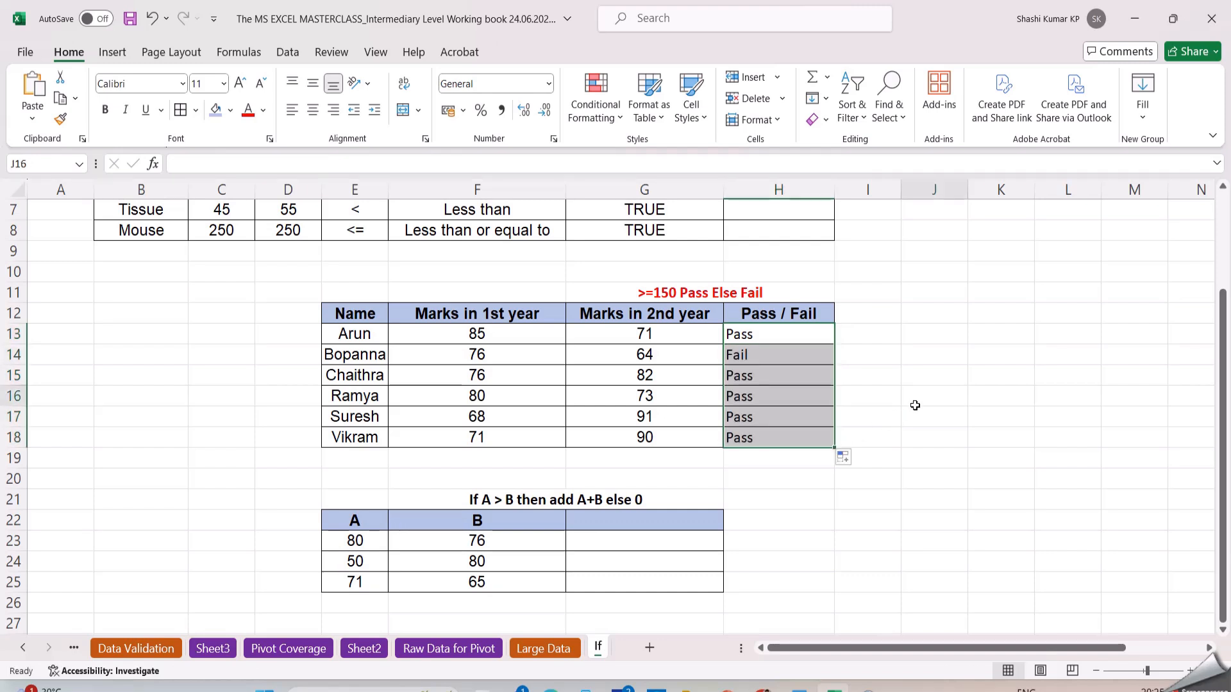
Highlight cell H14 in the Pass / Fail column with a red fill
left_click(738, 352)
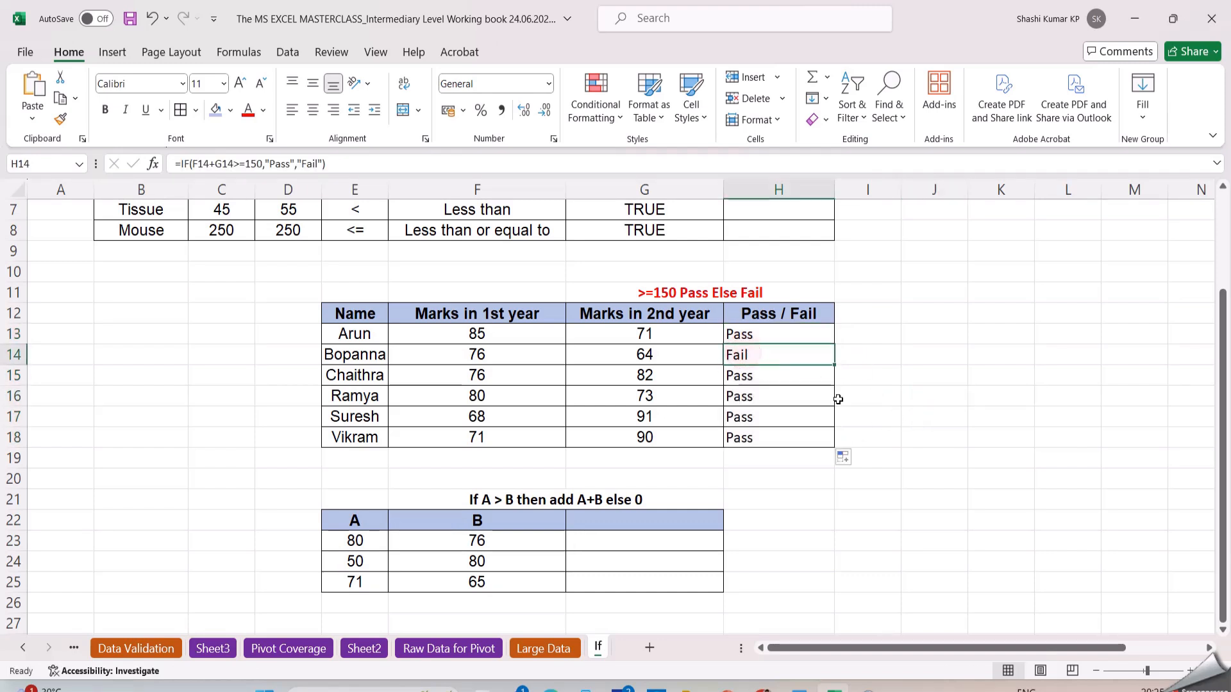
left_click(217, 111)
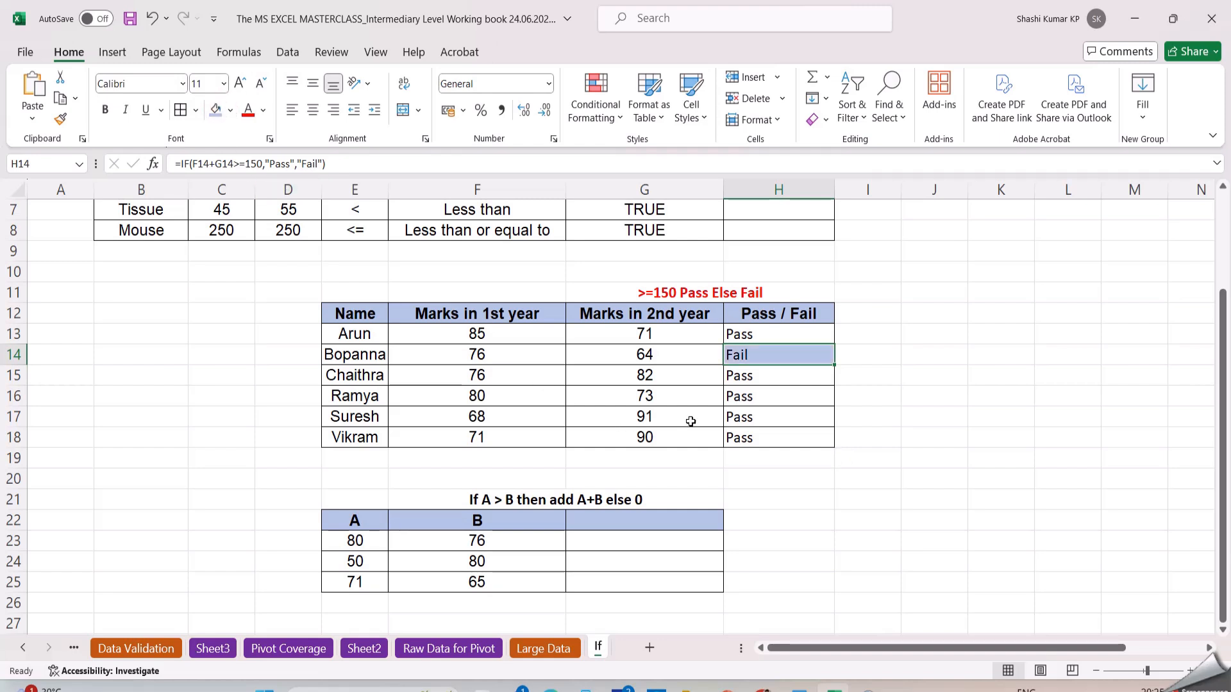
left_click(230, 110)
left_click(226, 266)
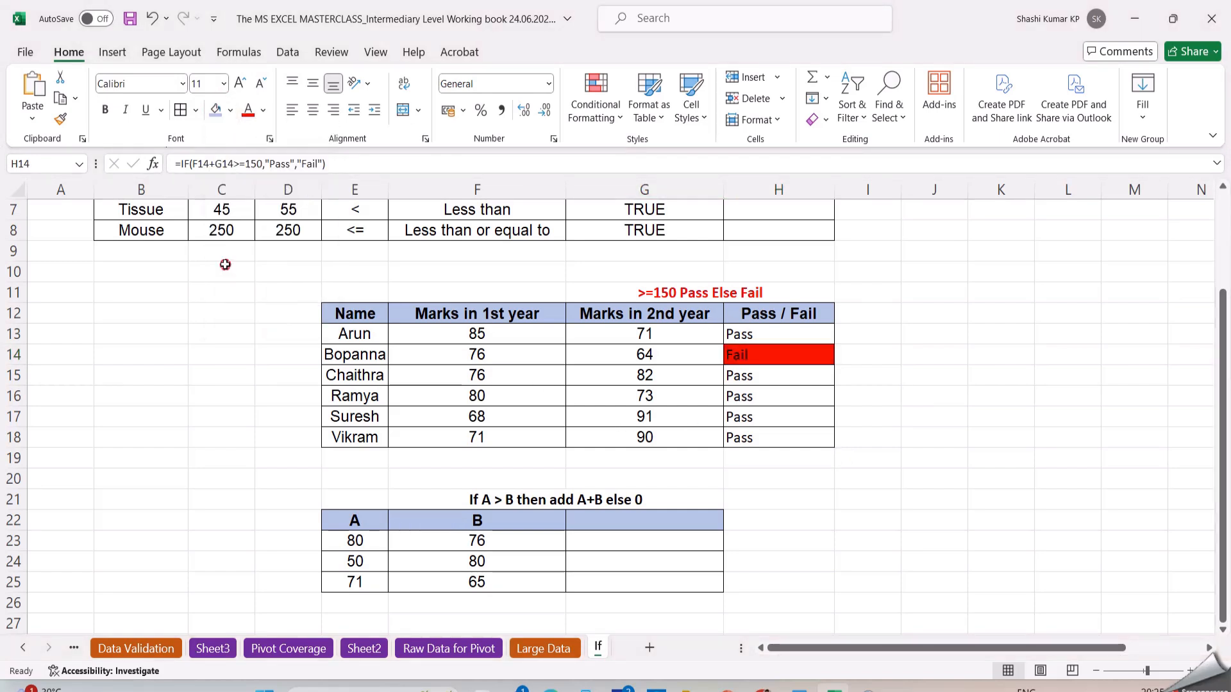
left_click(879, 398)
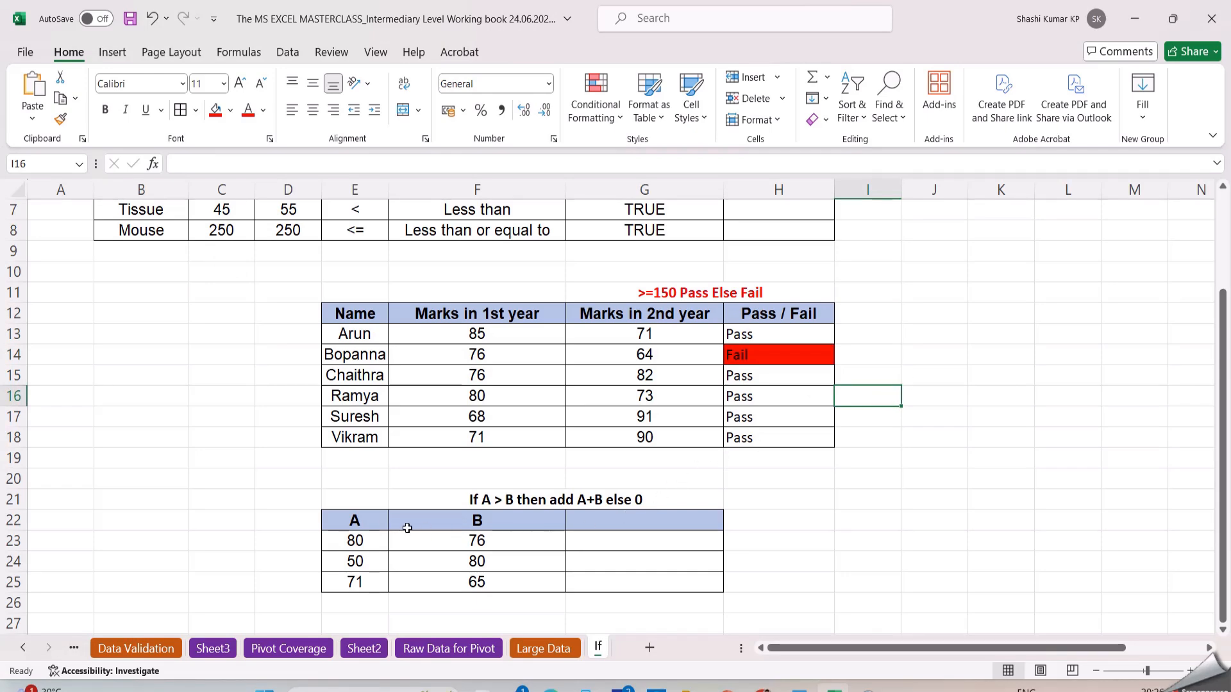
Change the font color of the "If A > B then add A+B else 0" heading in row 21 to red
scroll(388, 498, "down", 3)
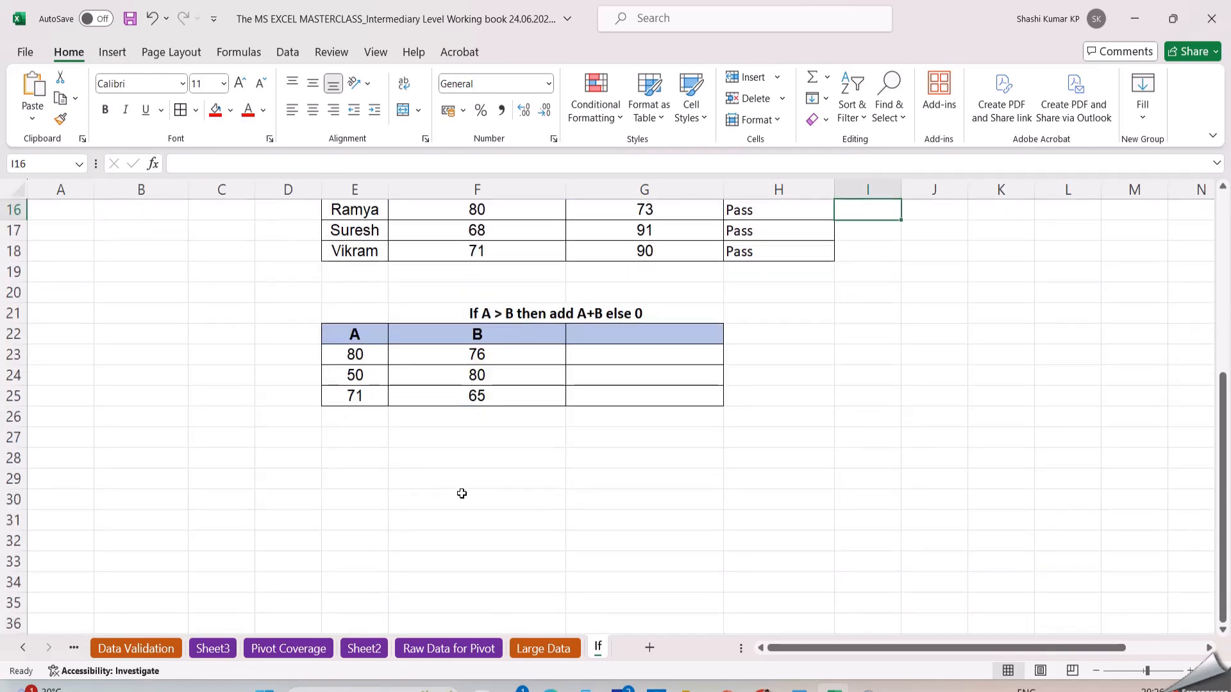
left_click(466, 308)
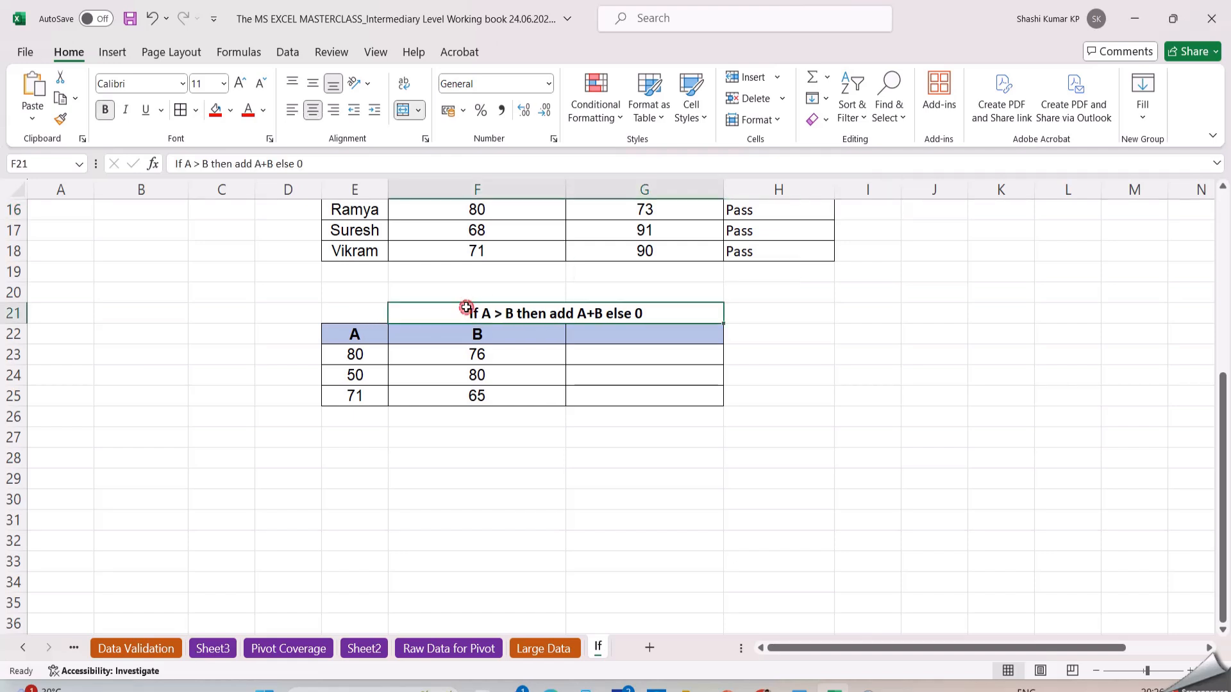
left_click(249, 111)
left_click(798, 363)
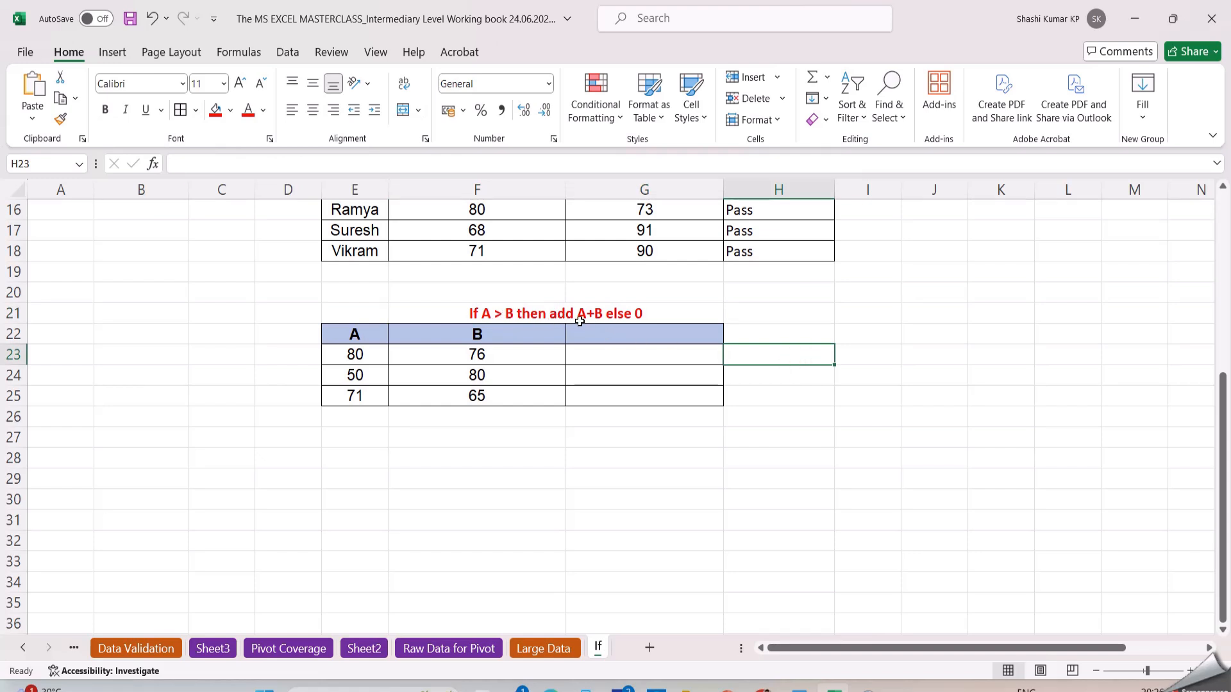
Start an IF formula in G23 that tests whether A is greater than B, E23>F23
left_click(629, 316)
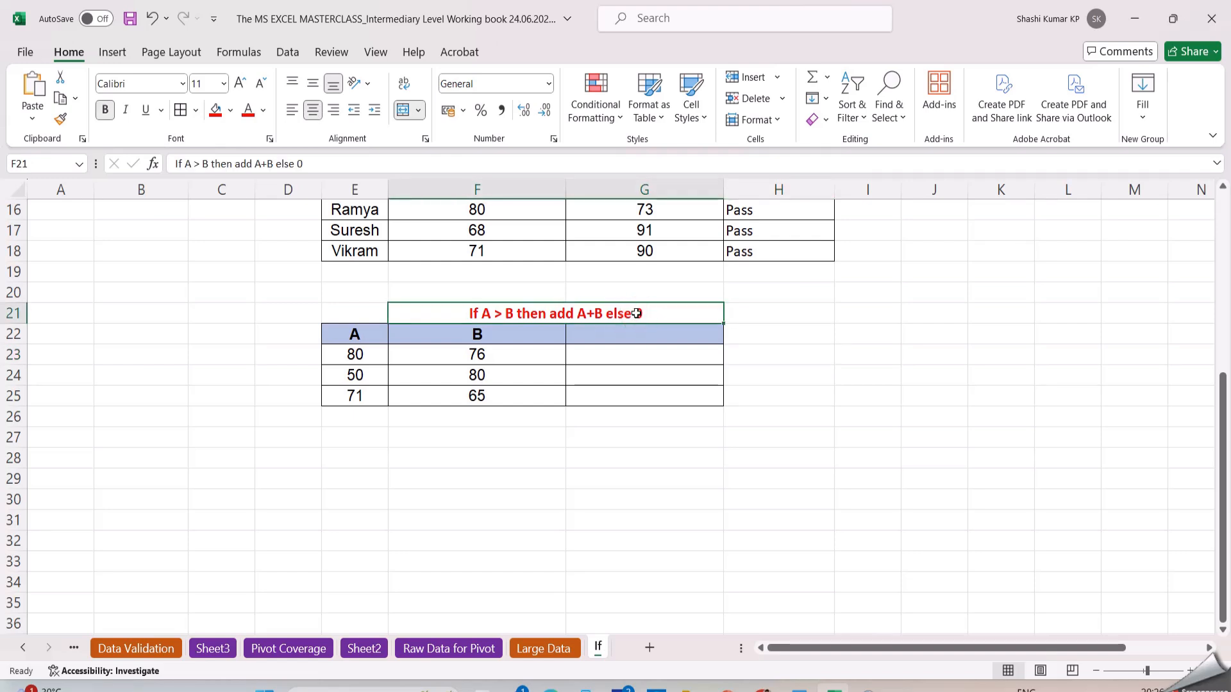
left_click(593, 354)
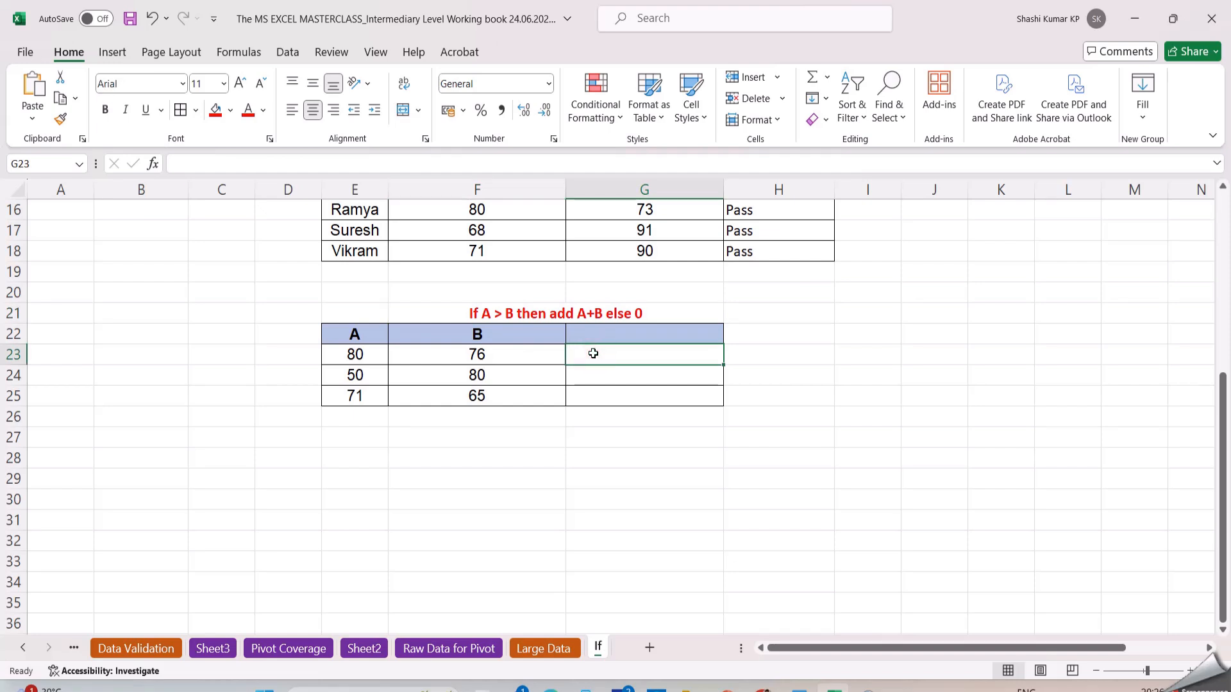
left_click(370, 353)
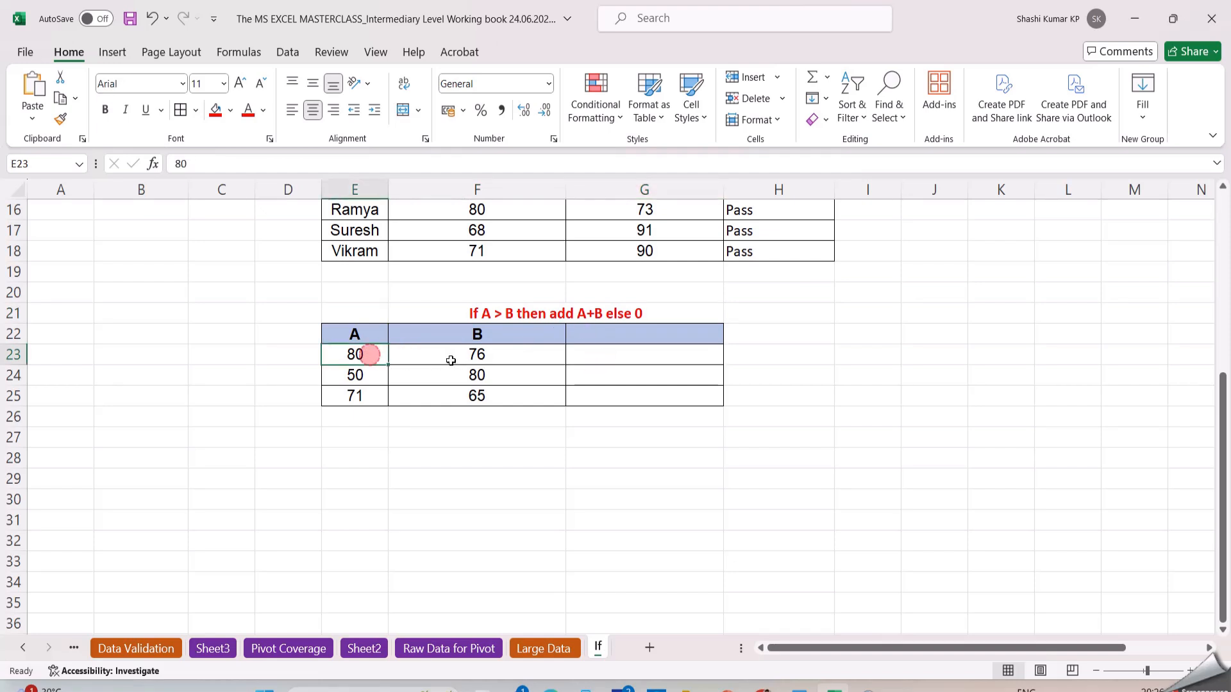
left_click(452, 360)
left_click(654, 350)
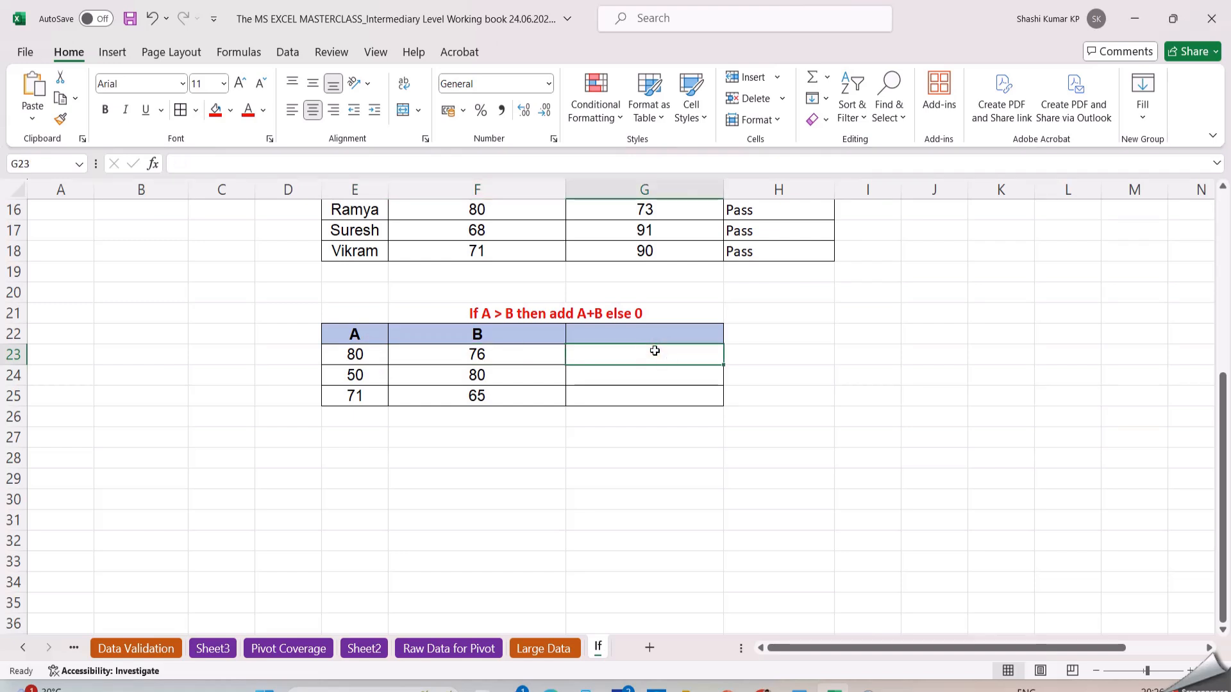
type("=")
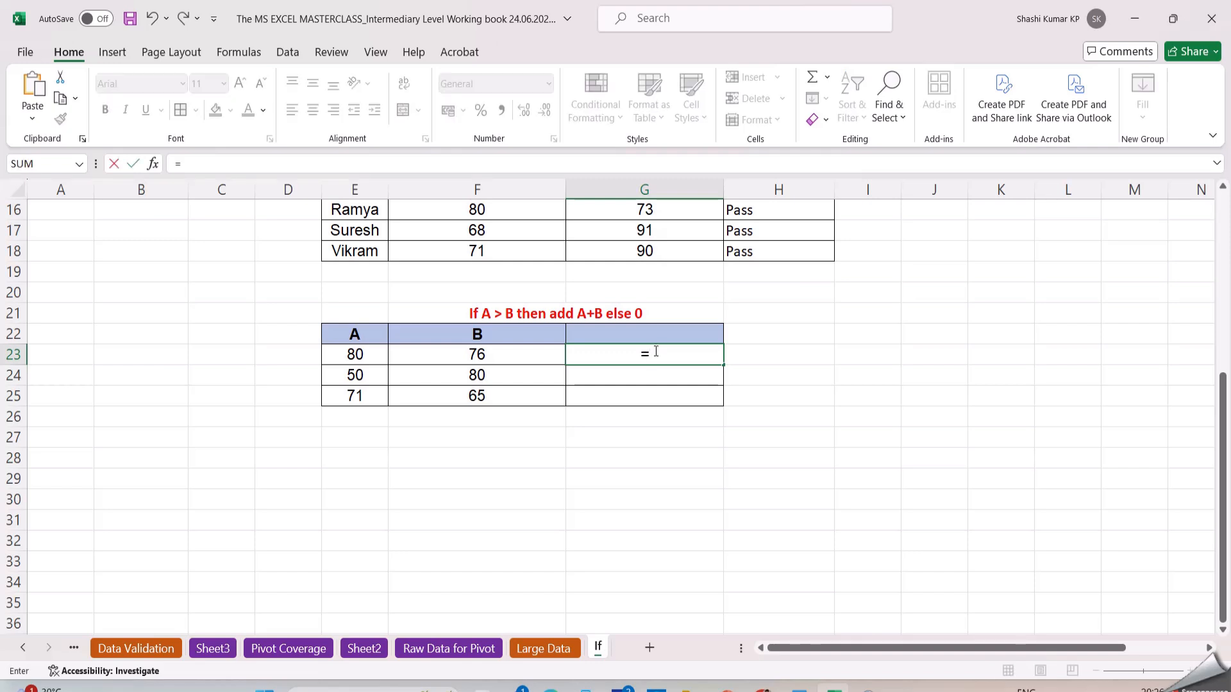
type("if")
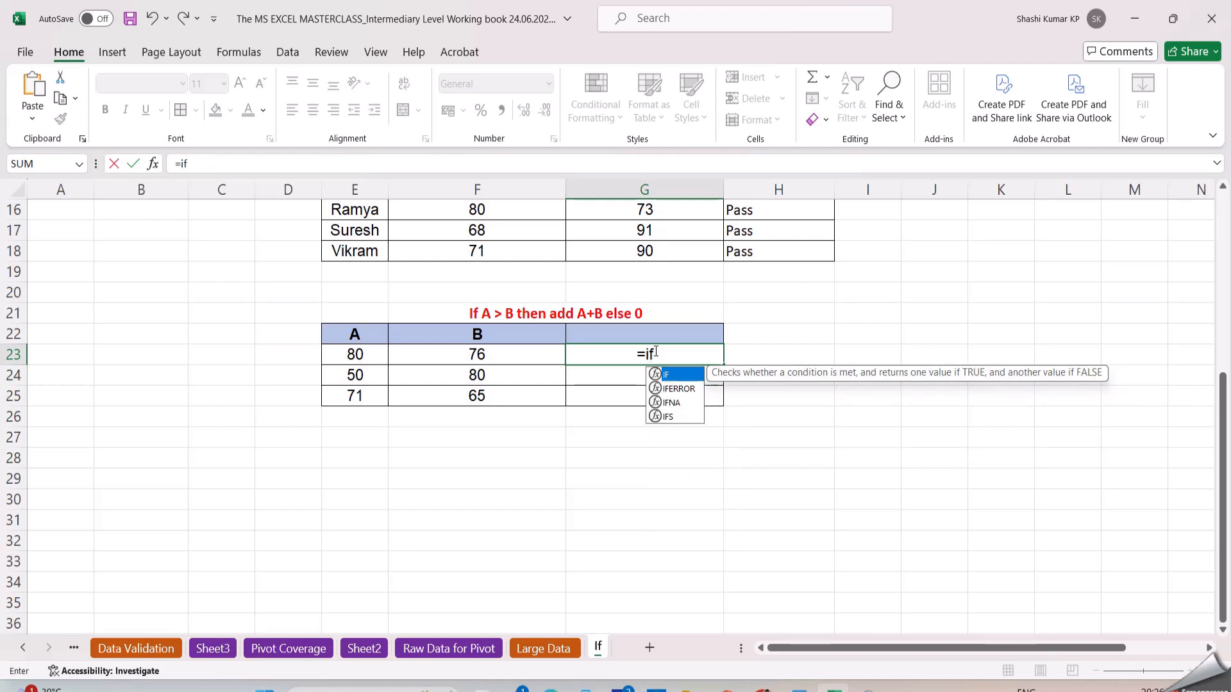
key("Tab")
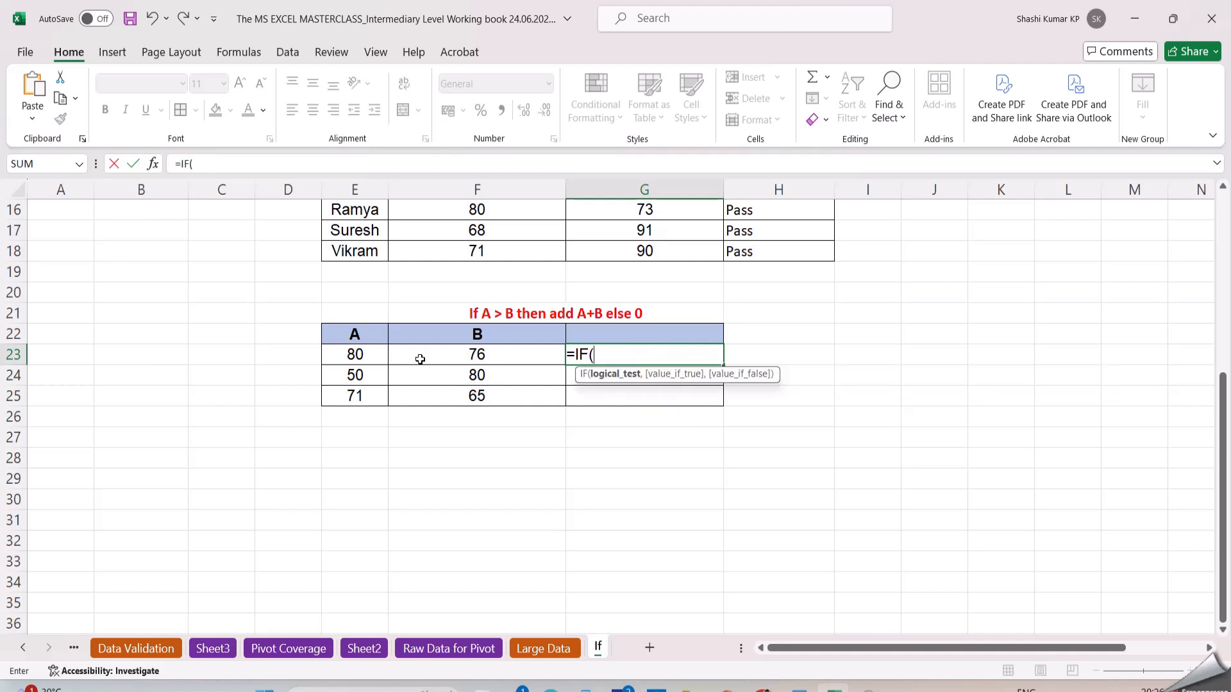
left_click(372, 357)
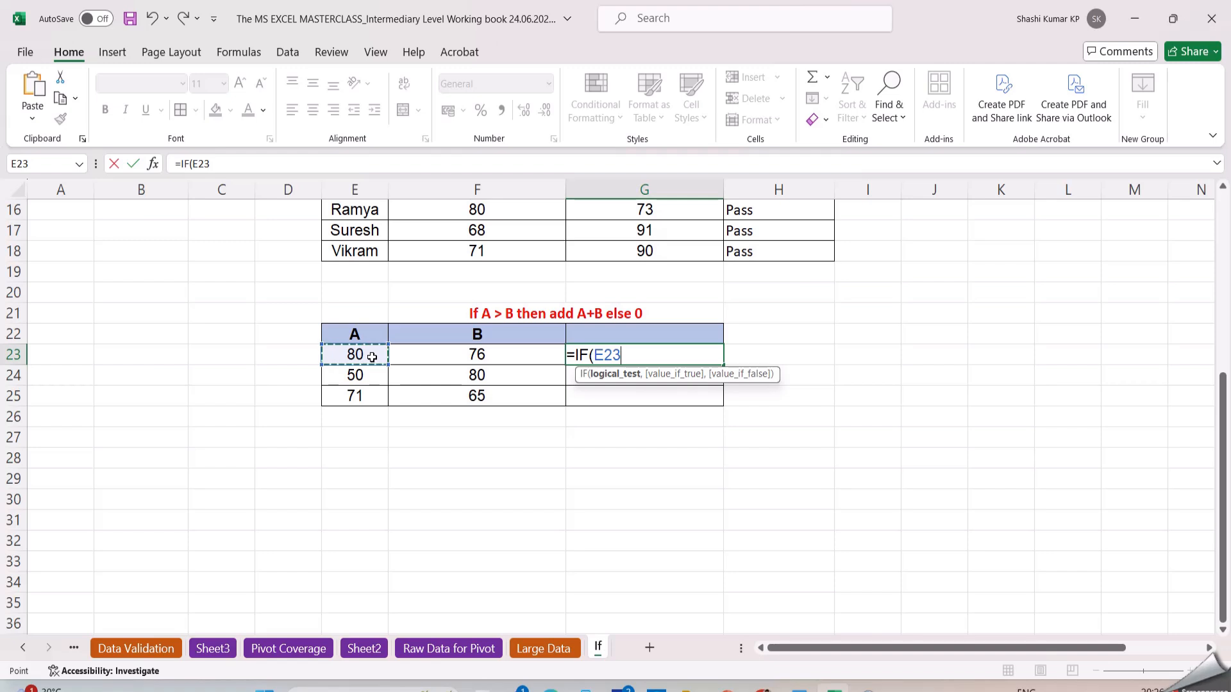
type(">")
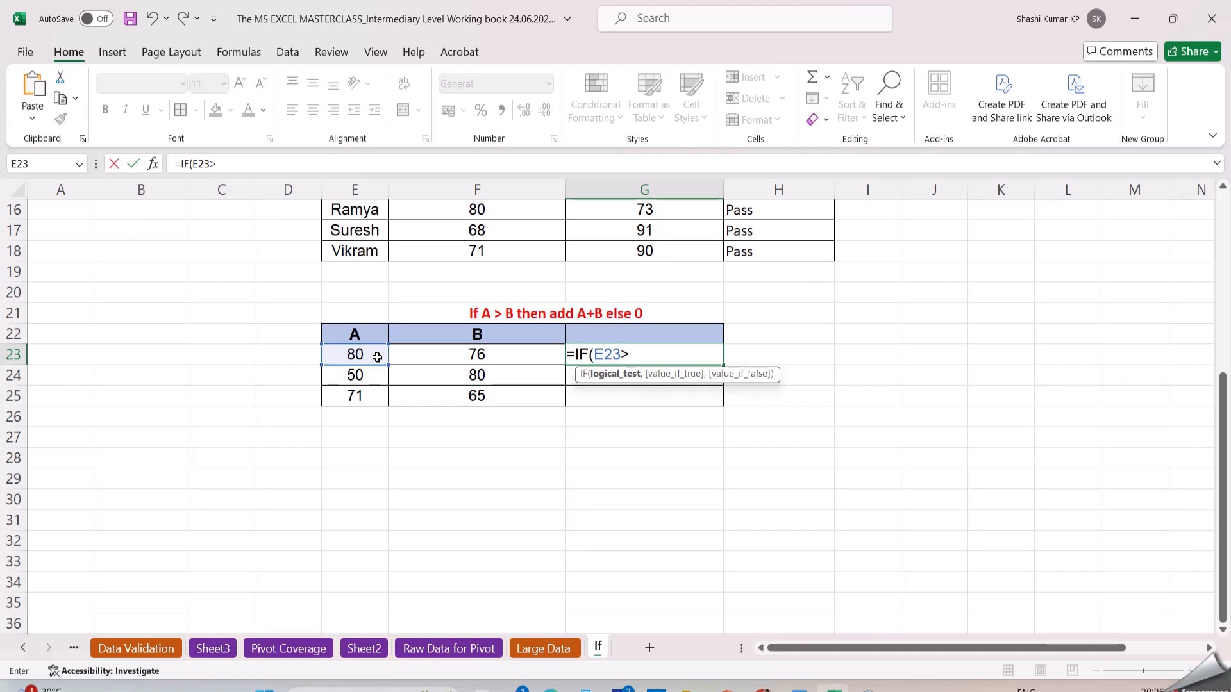
left_click(465, 355)
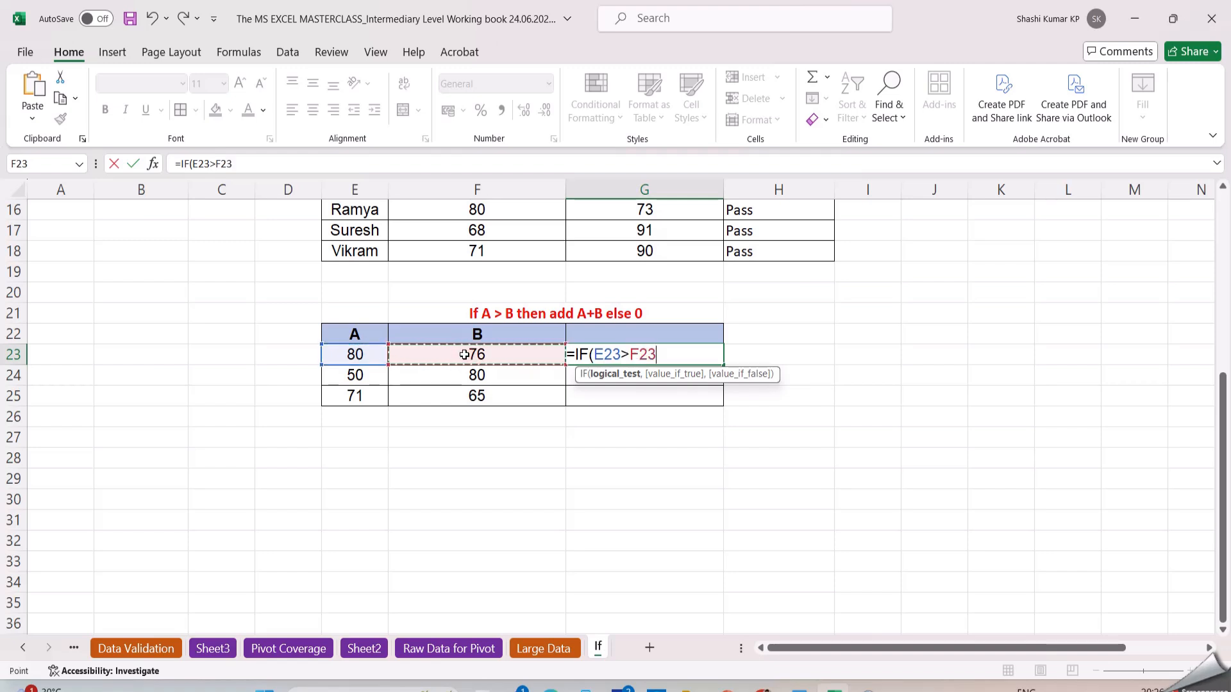
type(",")
Complete the G23 formula to return E23+F23 if true and 0 otherwise, giving =IF(E23>F23,E23+F23,0)
left_click(354, 356)
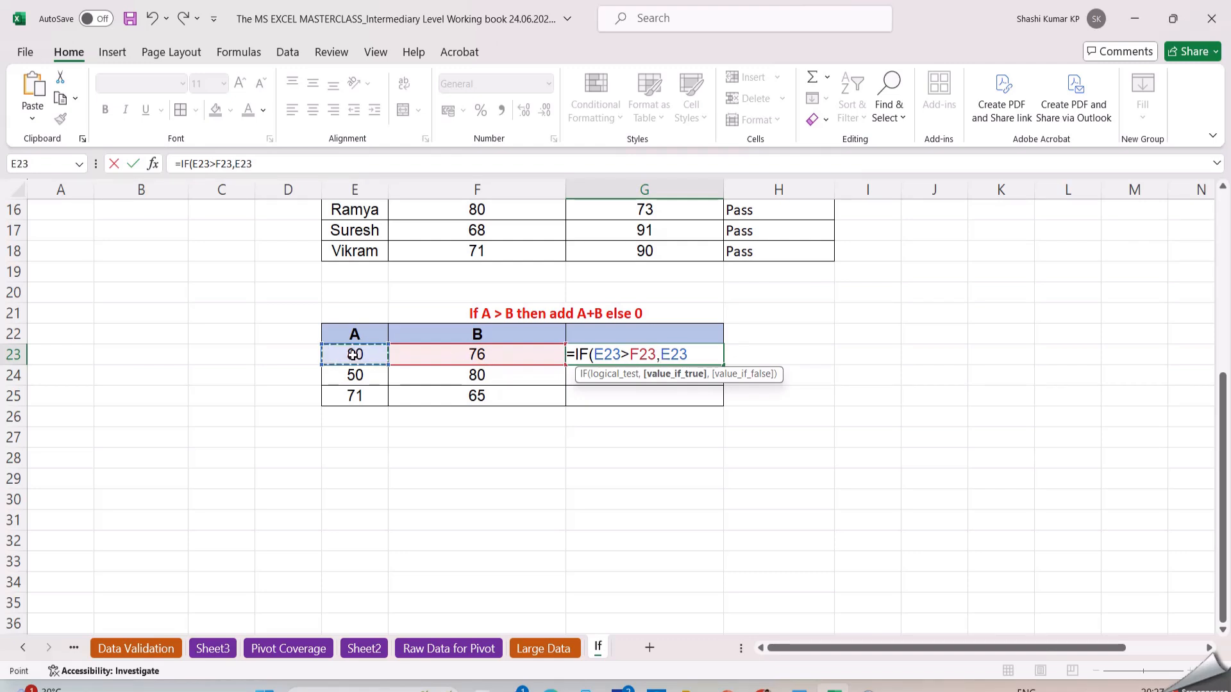
type("+")
left_click(426, 353)
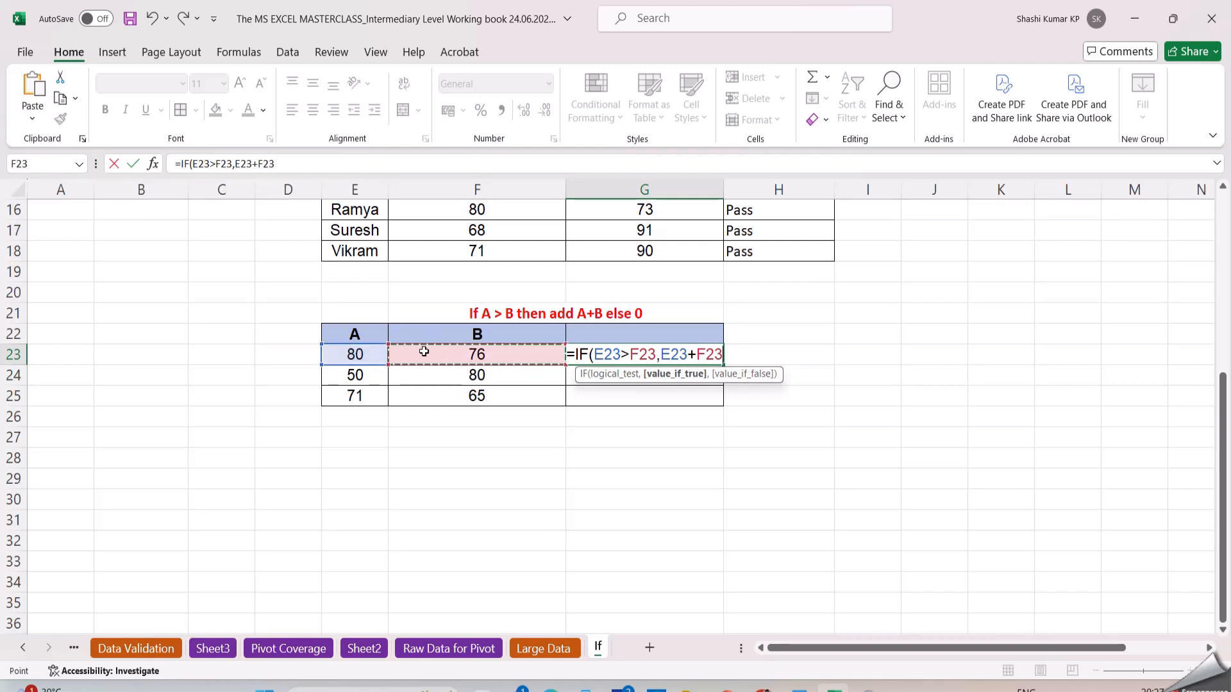
type(",")
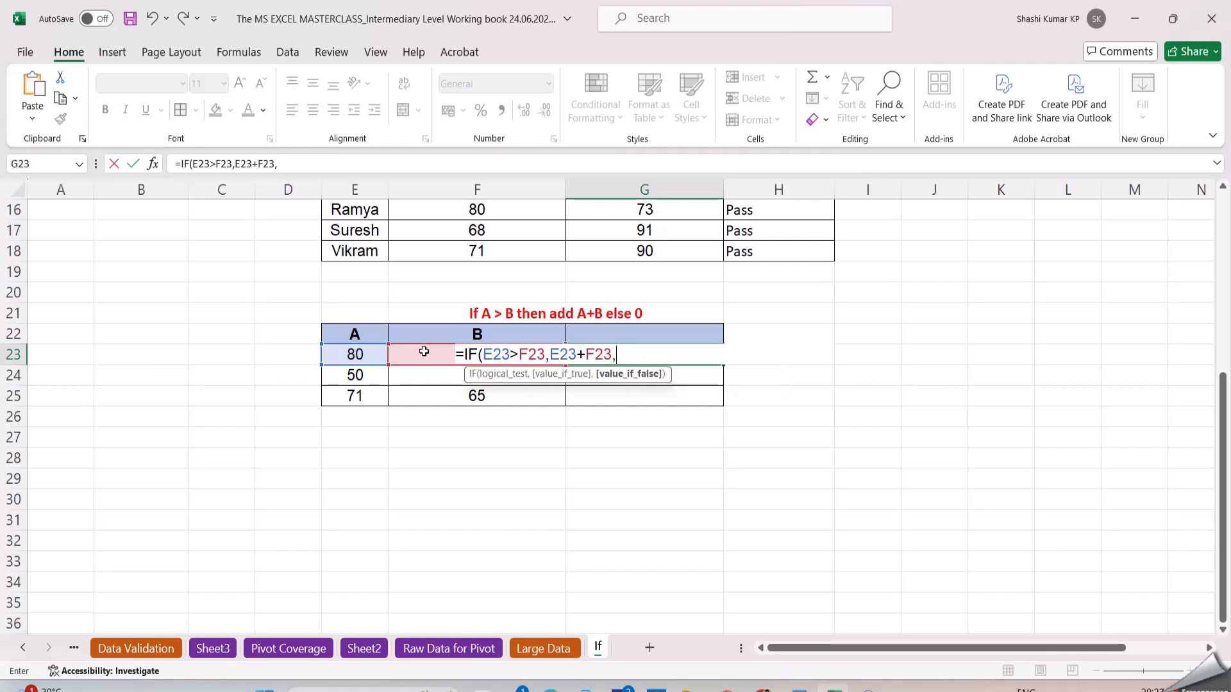
type("0)")
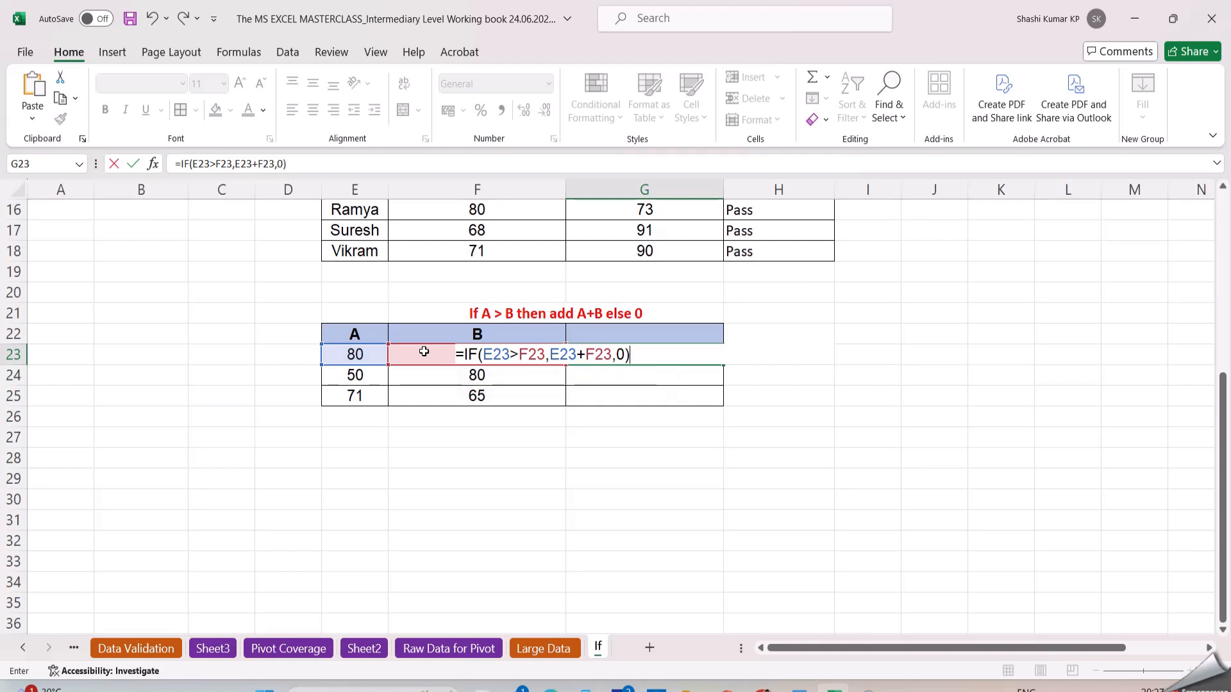
key("Return")
Copy the A+B formula from G23 down through G25
left_click(711, 353)
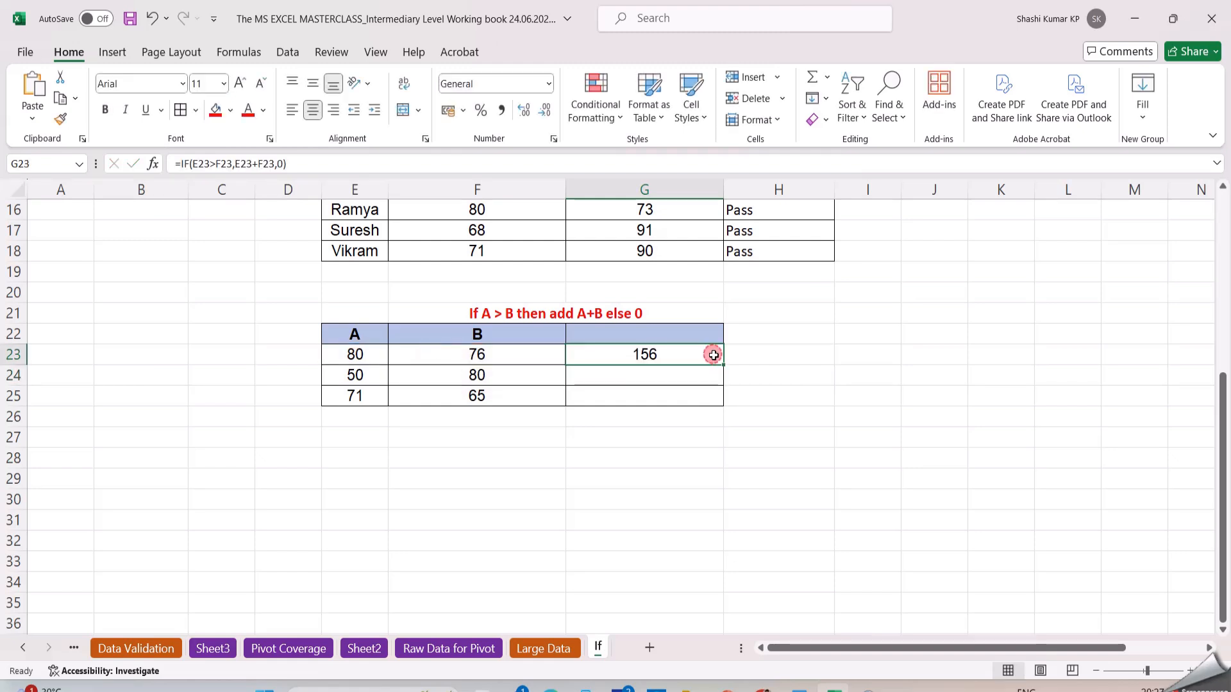
left_click_drag(722, 363, 723, 399)
left_click(811, 391)
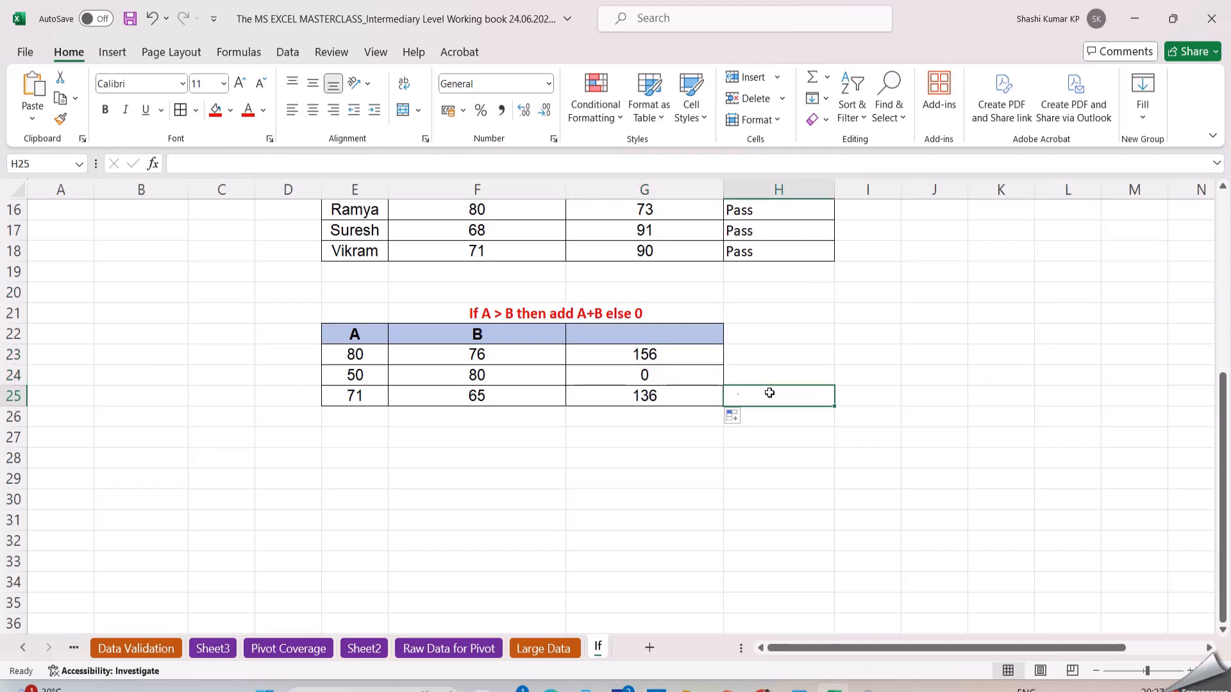
Highlight cell G24 in the A and B table with a red fill
left_click(664, 376)
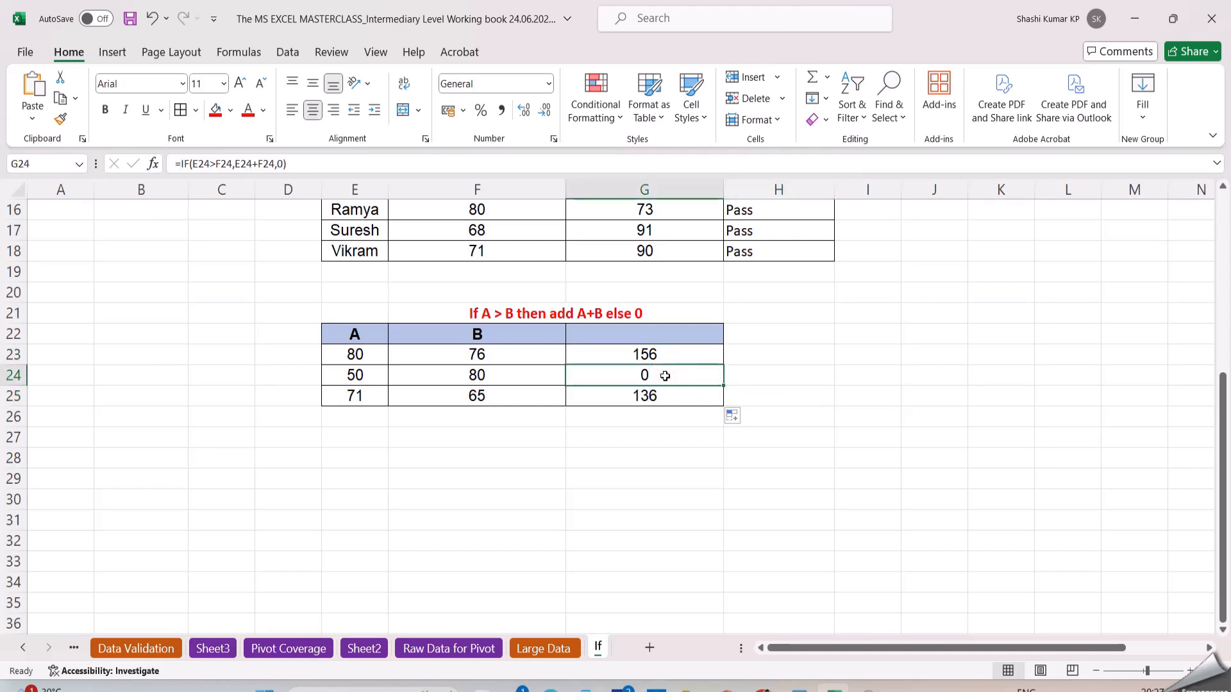
left_click(215, 110)
left_click(843, 376)
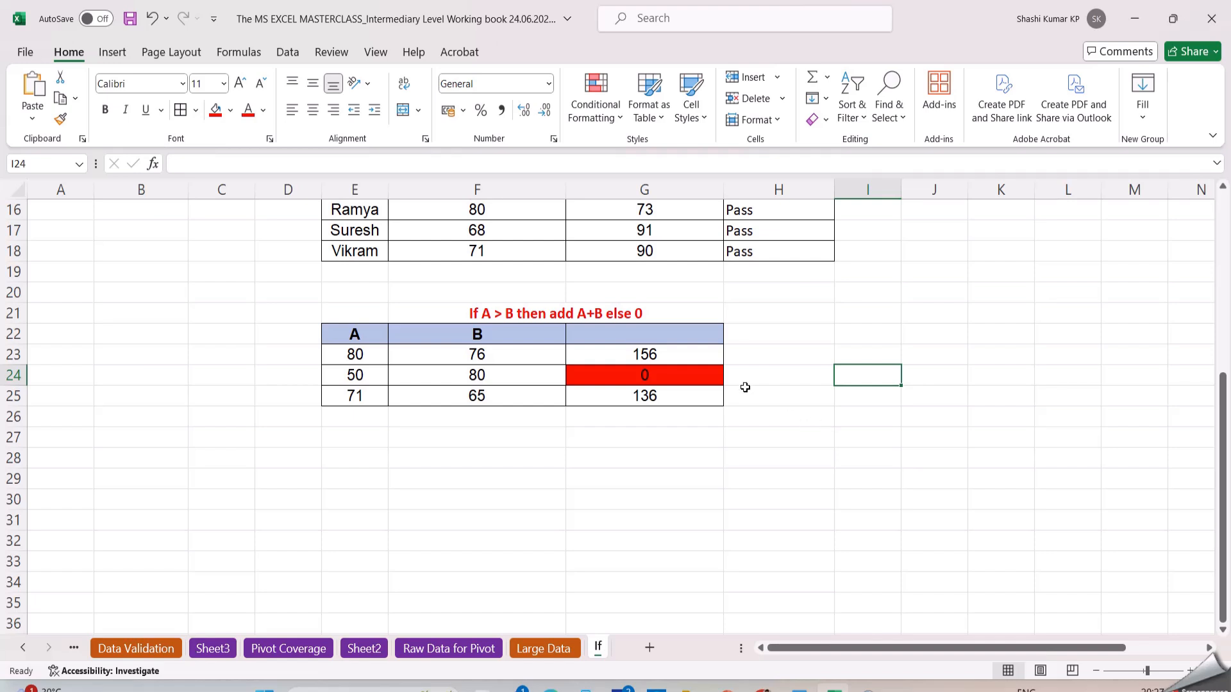
Inspect the logical test in the IF formula of cell G25 without changing it
left_click(630, 402)
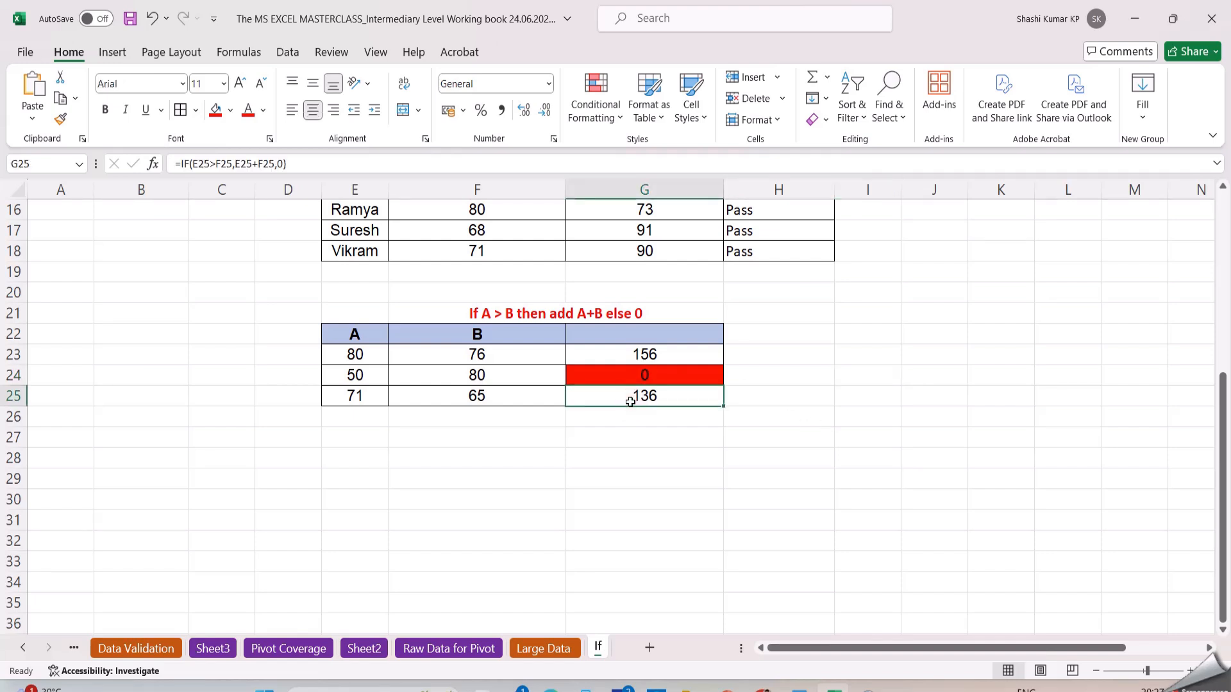
left_click(211, 166)
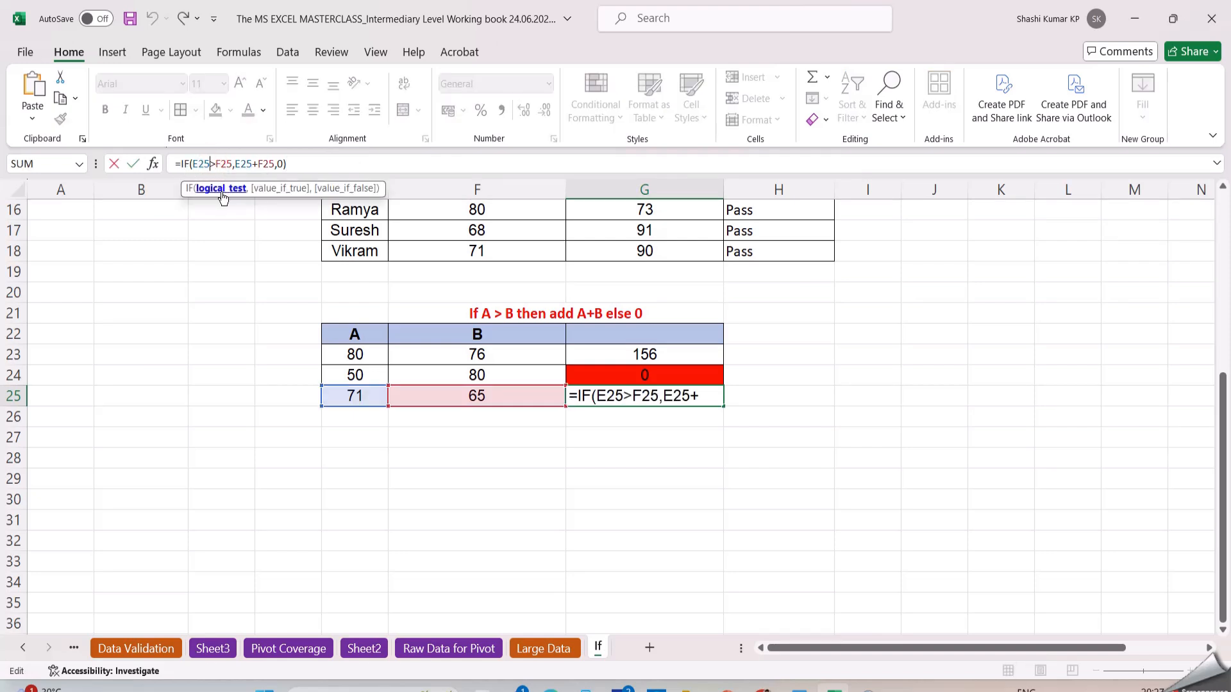
left_click(840, 398)
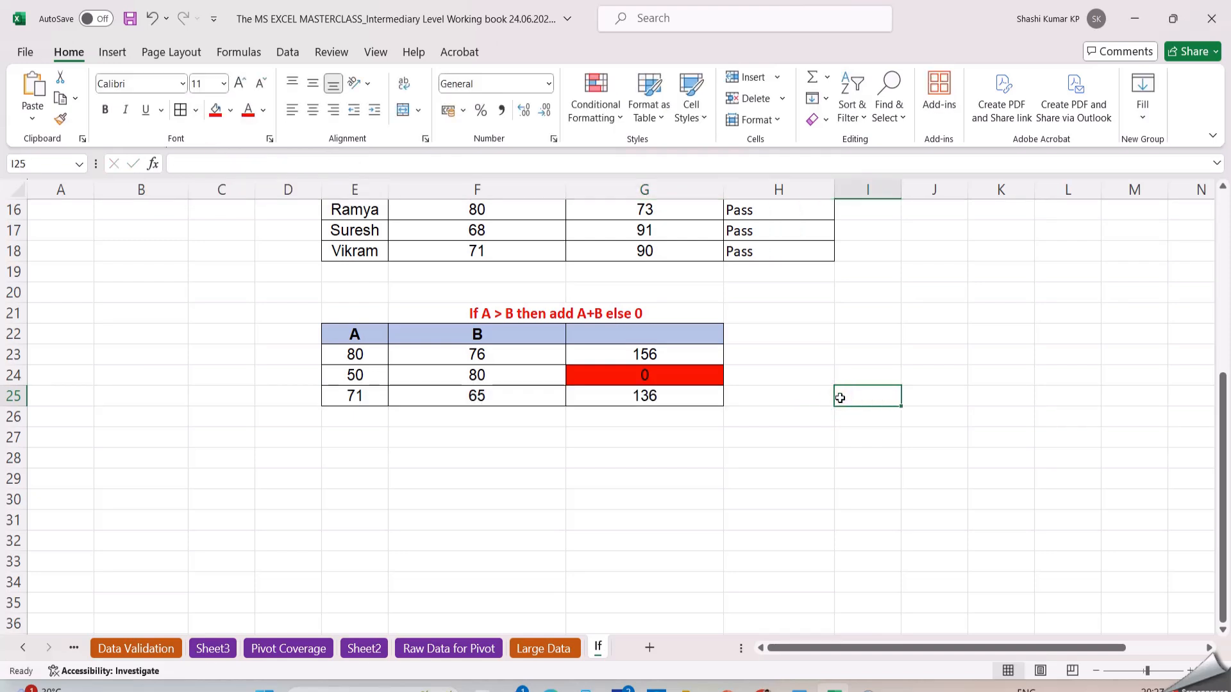